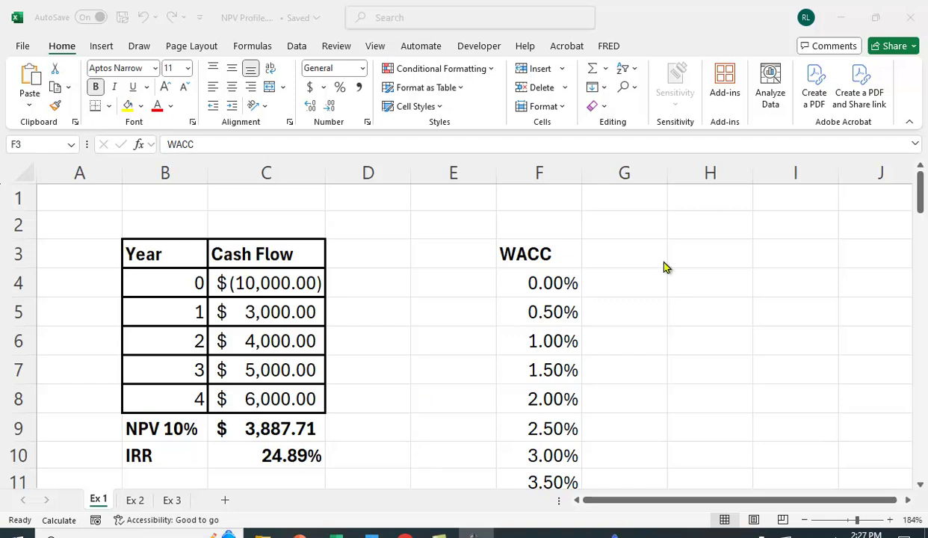
Enter the bold header NPV in cell G3, beside the WACC header
left_click(640, 258)
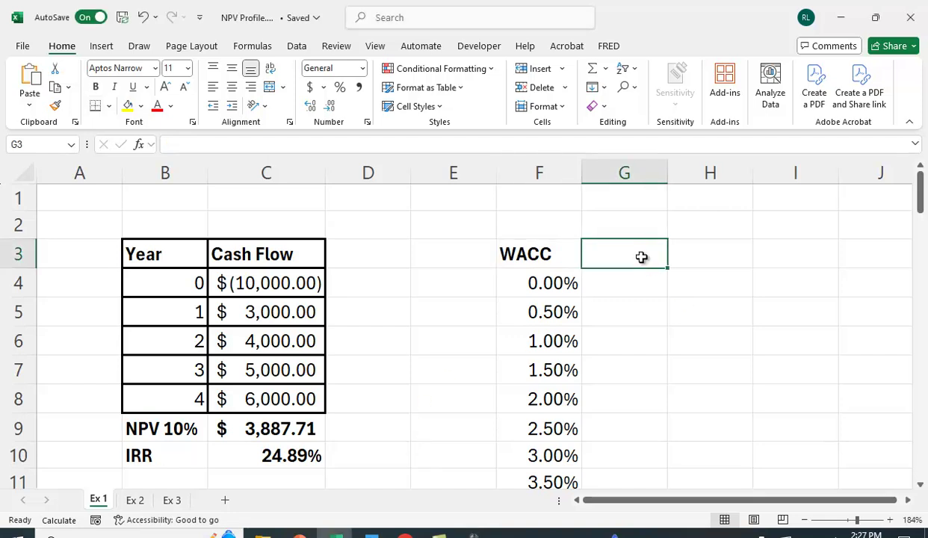
type("NPV")
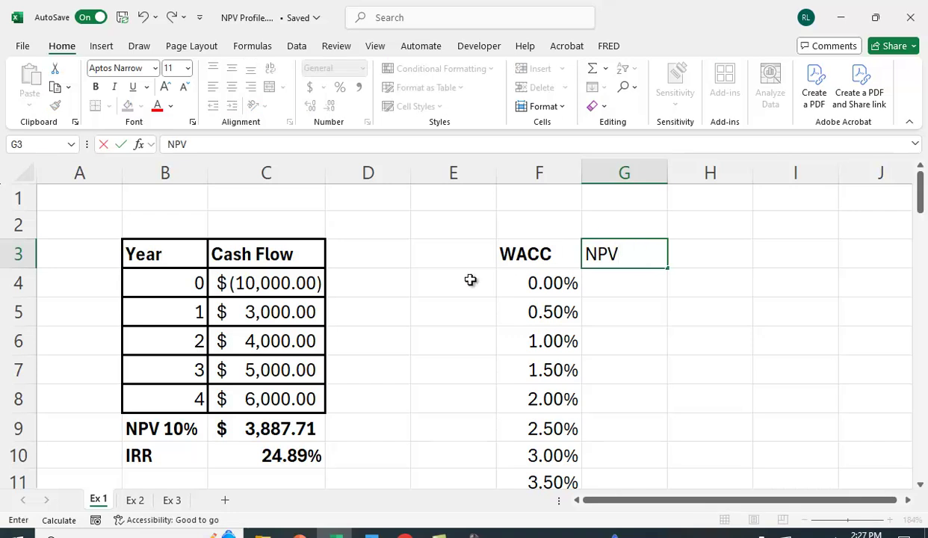
left_click(103, 88)
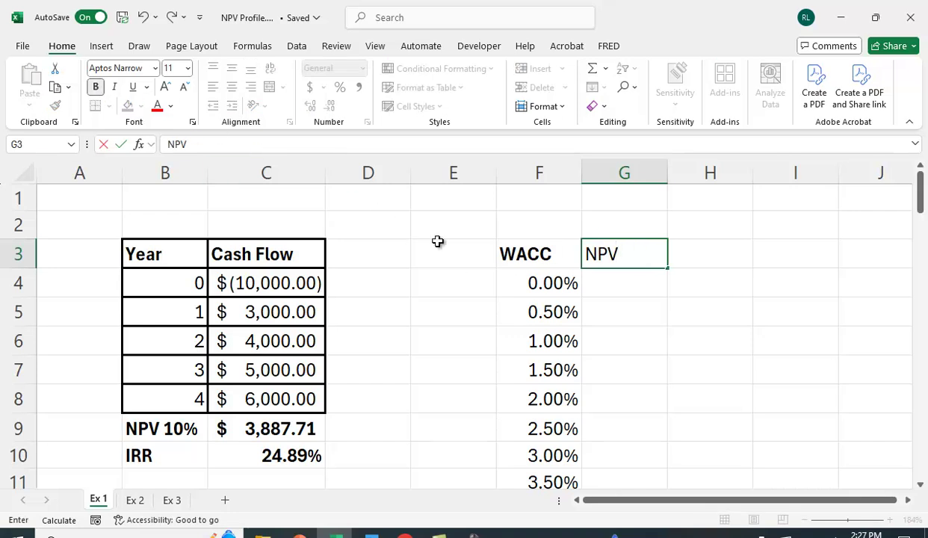
left_click(467, 252)
Enter =NPV(F4,$C$5:$C$8)+$C$4 in G4 to calculate the net present value at the first WACC
left_click(636, 286)
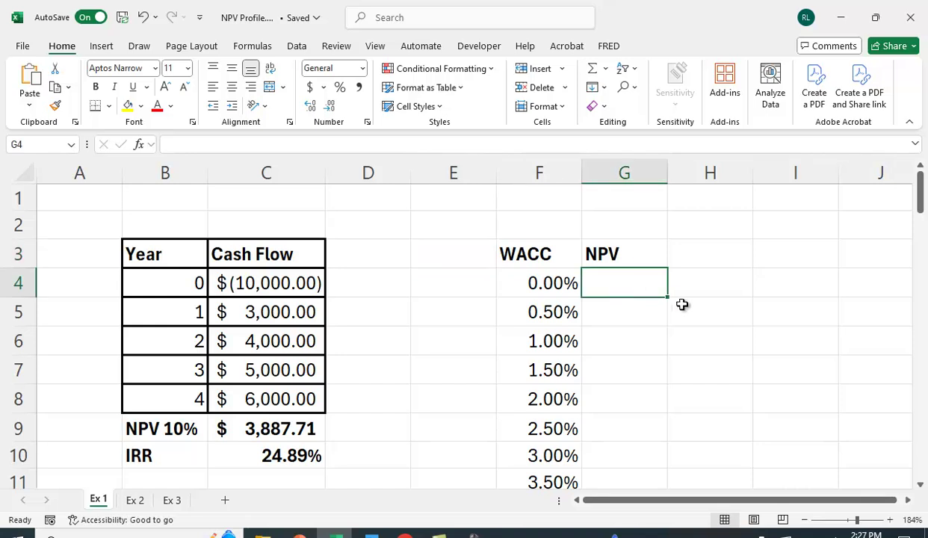
type("=npv(")
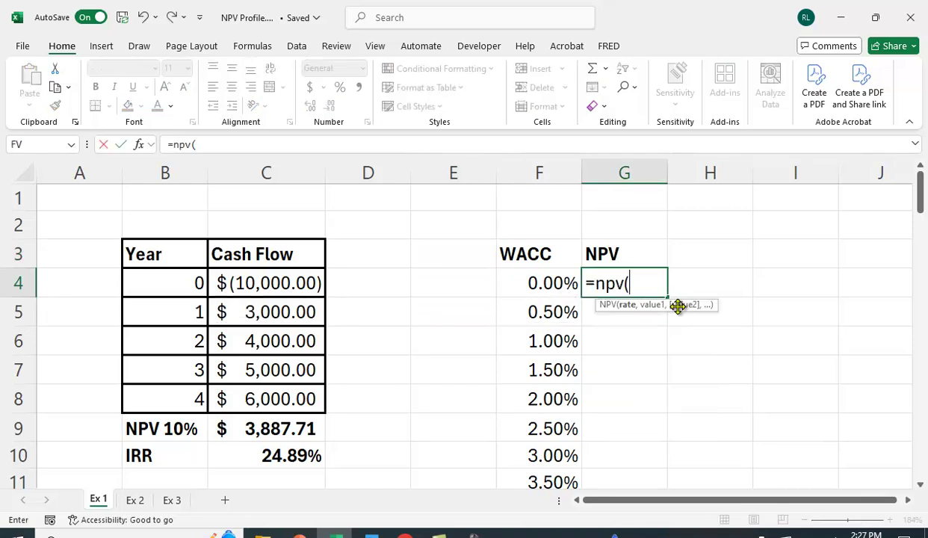
left_click(539, 282)
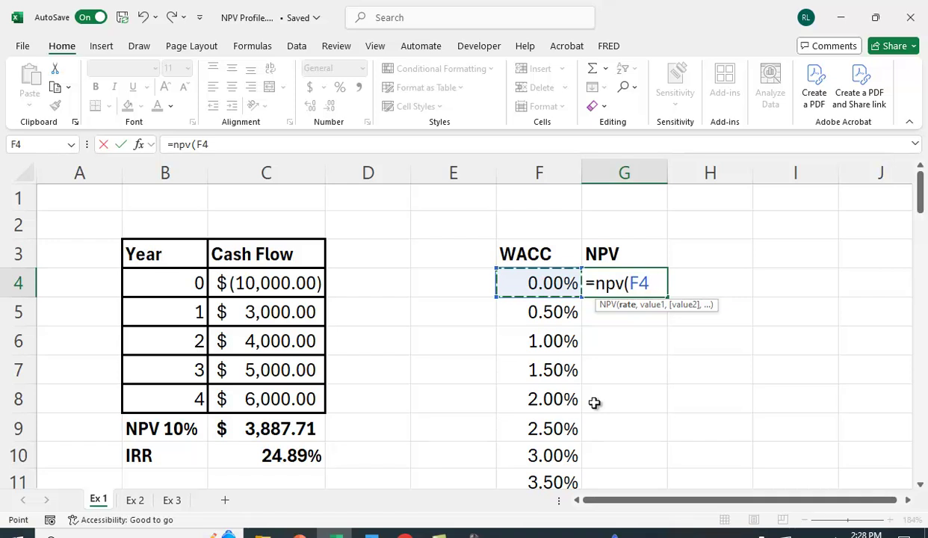
type(",")
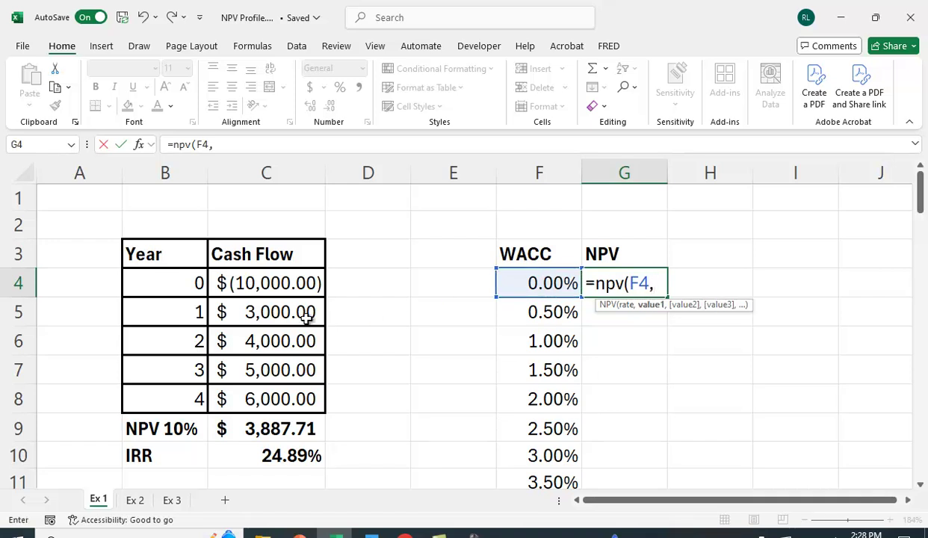
left_click_drag(283, 312, 270, 390)
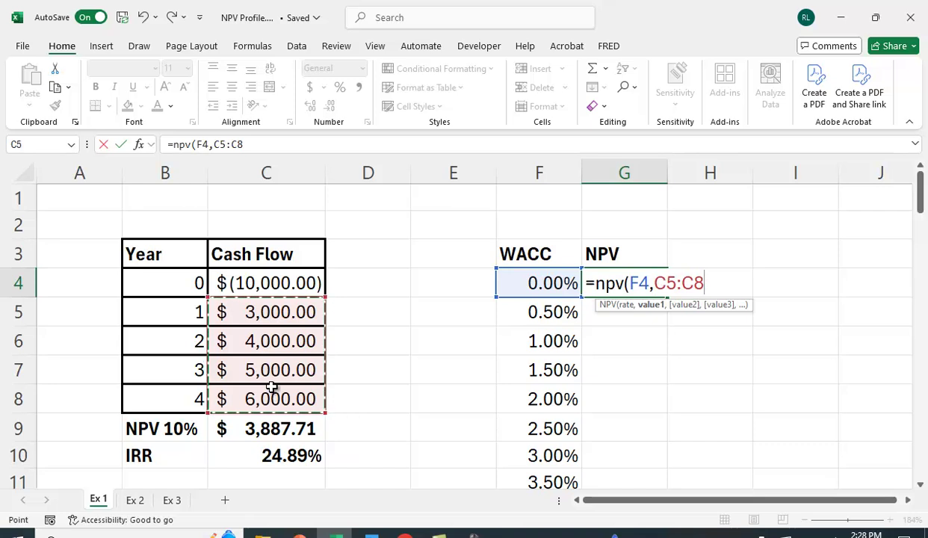
key("F4")
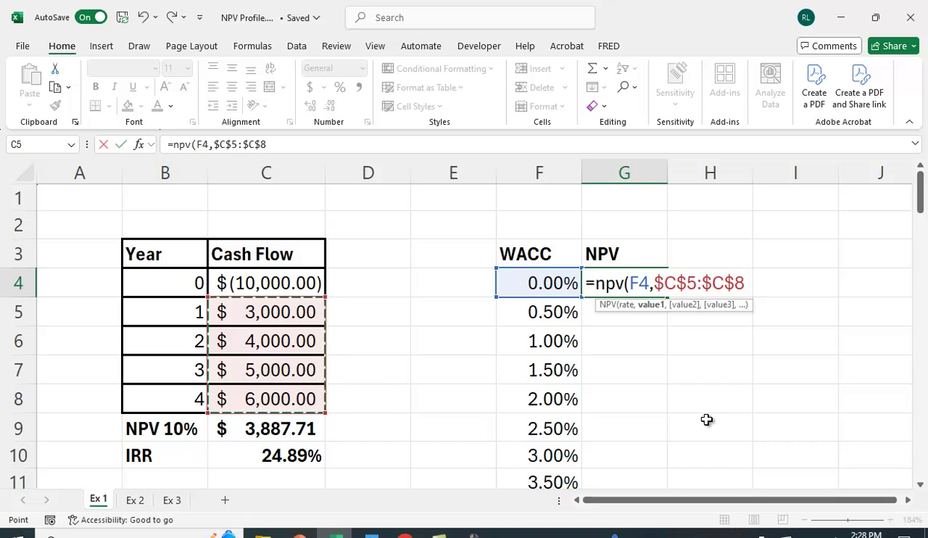
type(")")
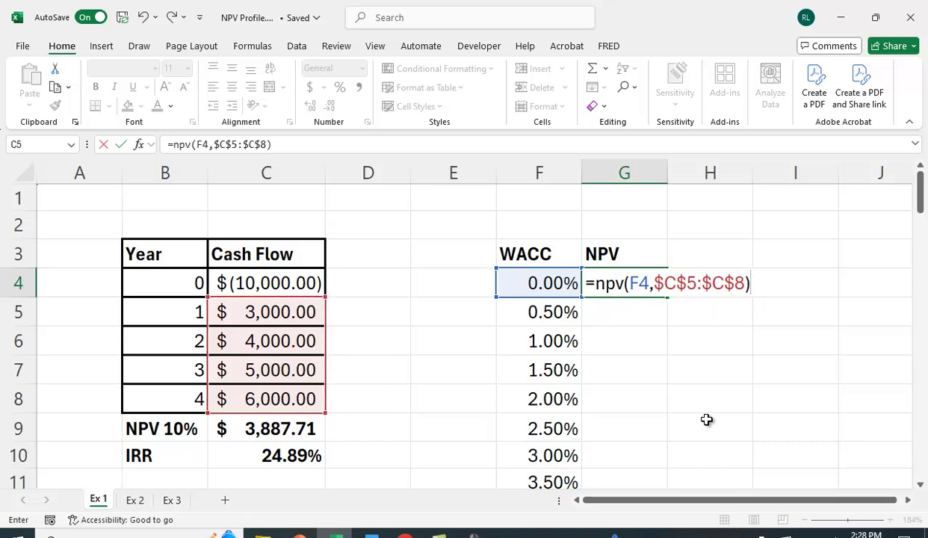
type("+")
left_click(262, 278)
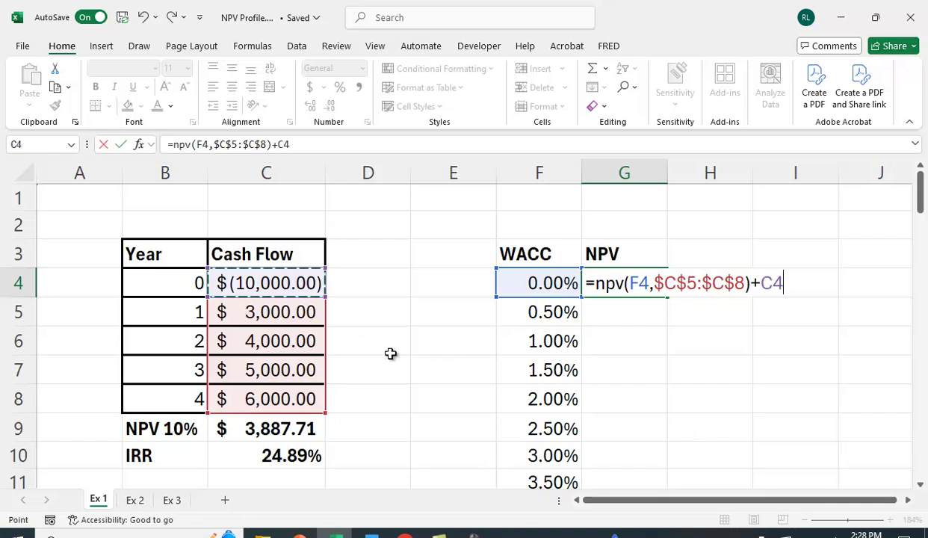
key("F4")
key("Return")
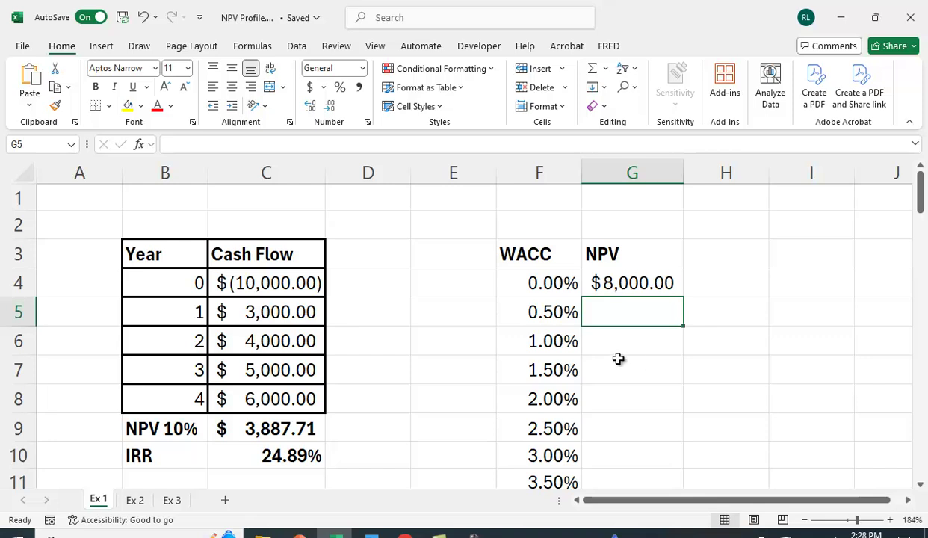
Fill the NPV formula from G4 down column G alongside all the WACC rates
left_click(624, 283)
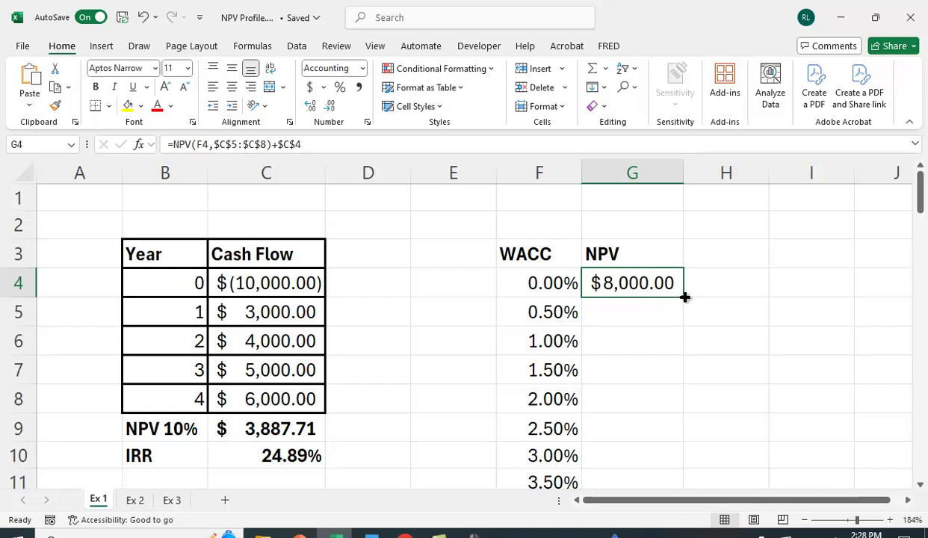
double_click(685, 297)
scroll(699, 310, "down", 3)
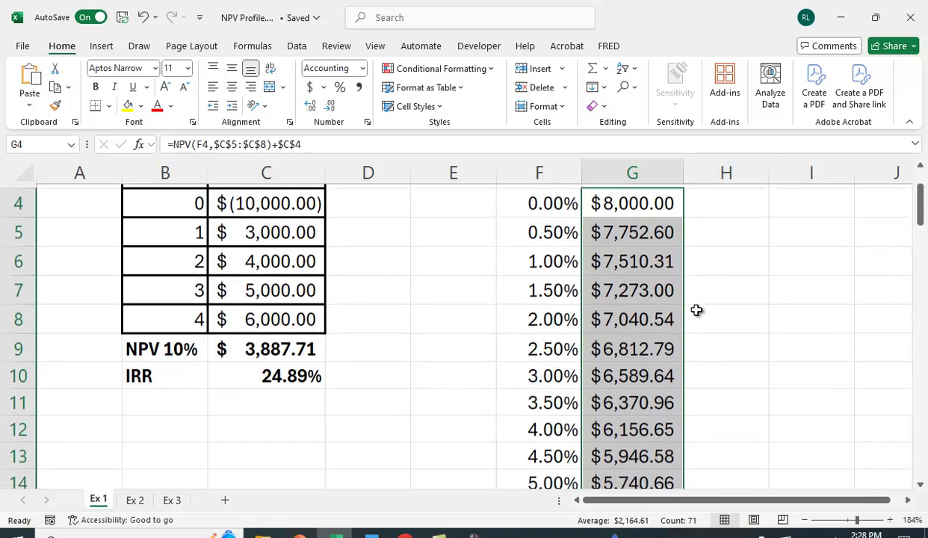
scroll(697, 311, "down", 10)
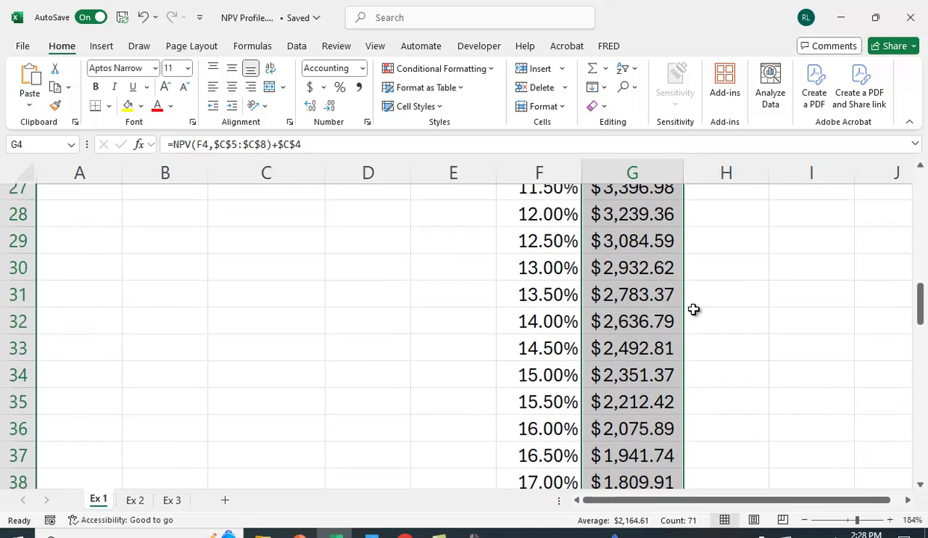
Compare the NPV at the 10.00% WACC in column G with the cash flow table's NPV, and review the filled column
scroll(685, 304, "up", 5)
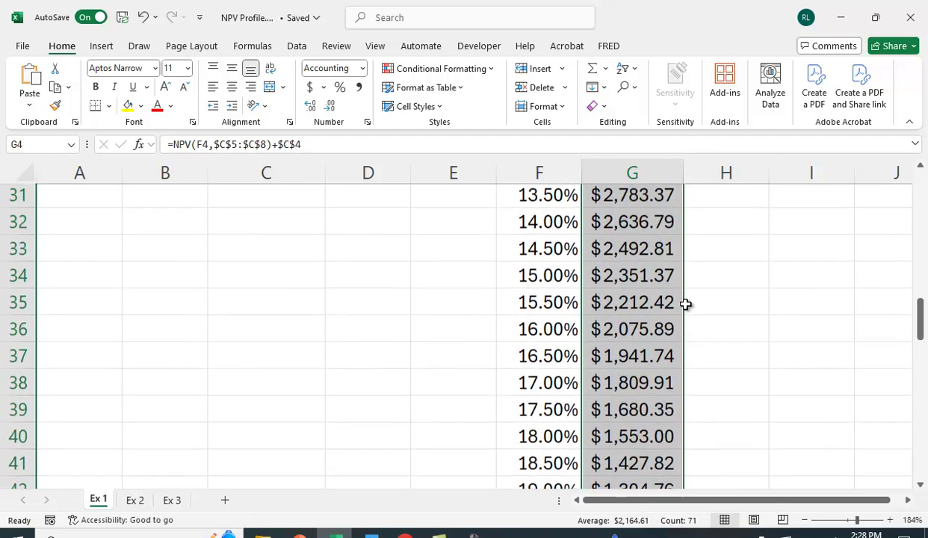
scroll(685, 304, "up", 2)
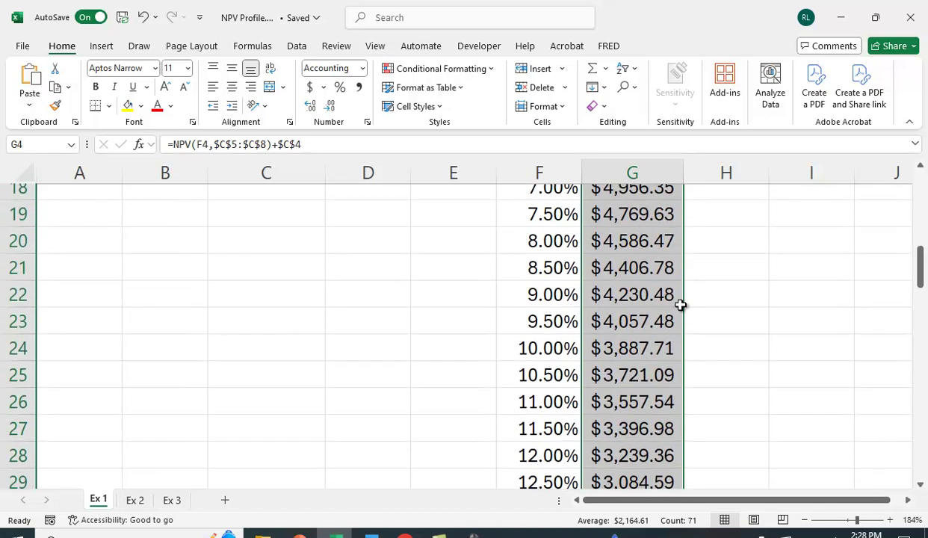
left_click(632, 351)
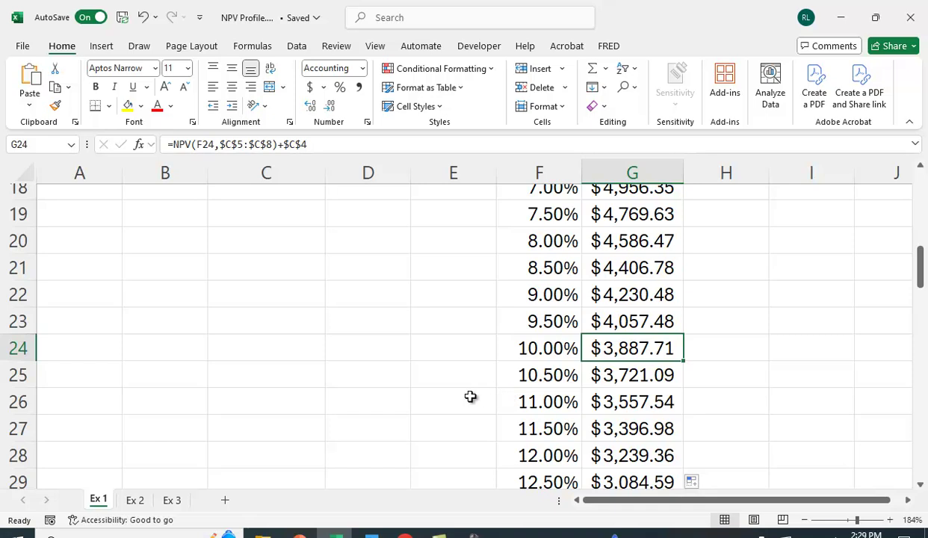
scroll(470, 396, "up", 5)
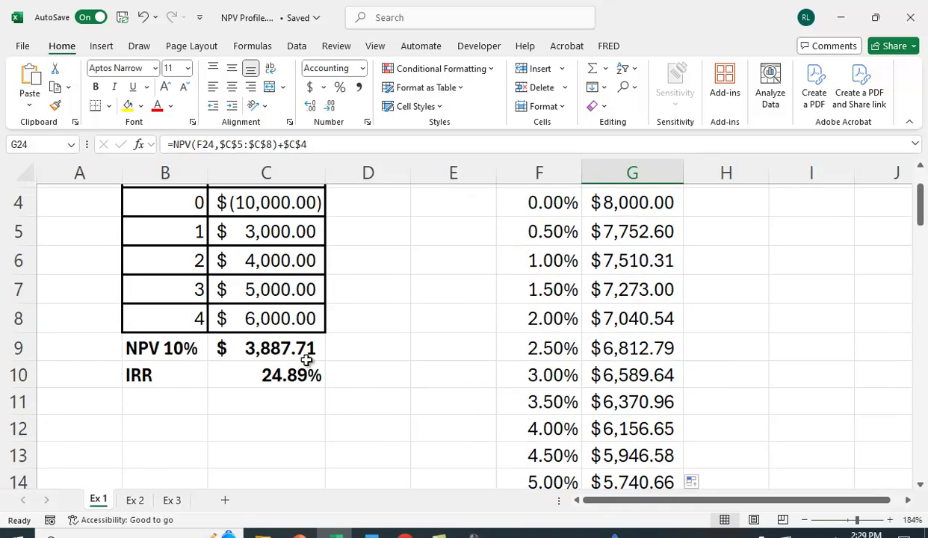
scroll(750, 414, "down", 6)
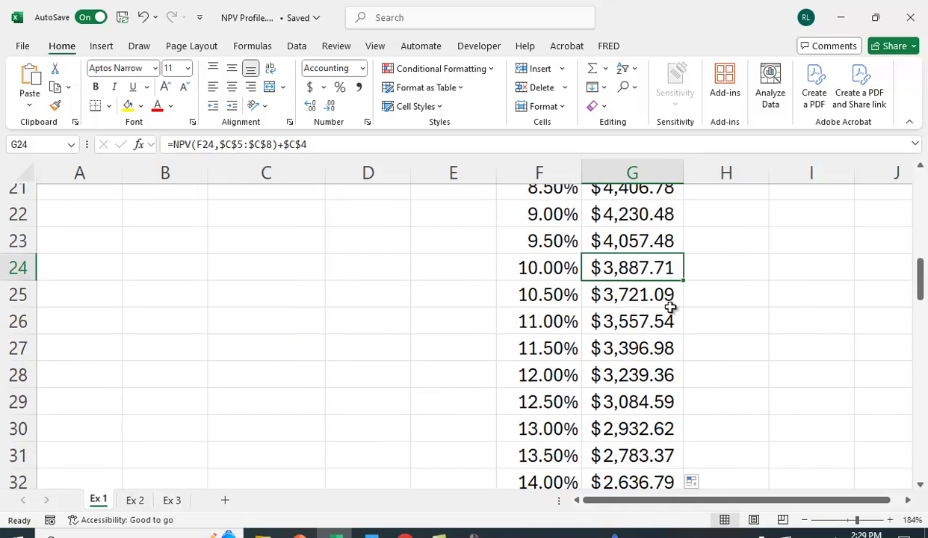
scroll(656, 422, "down", 5)
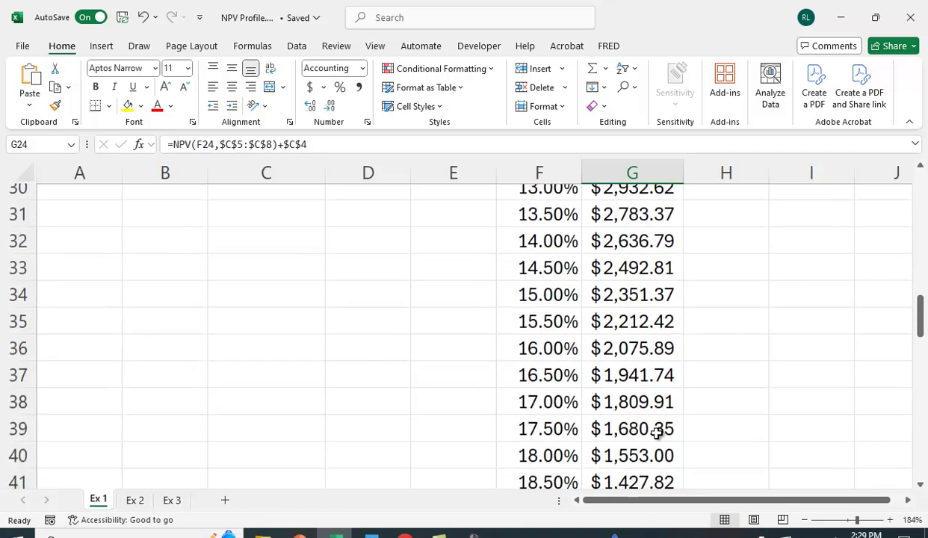
scroll(655, 432, "down", 4)
scroll(656, 432, "up", 15)
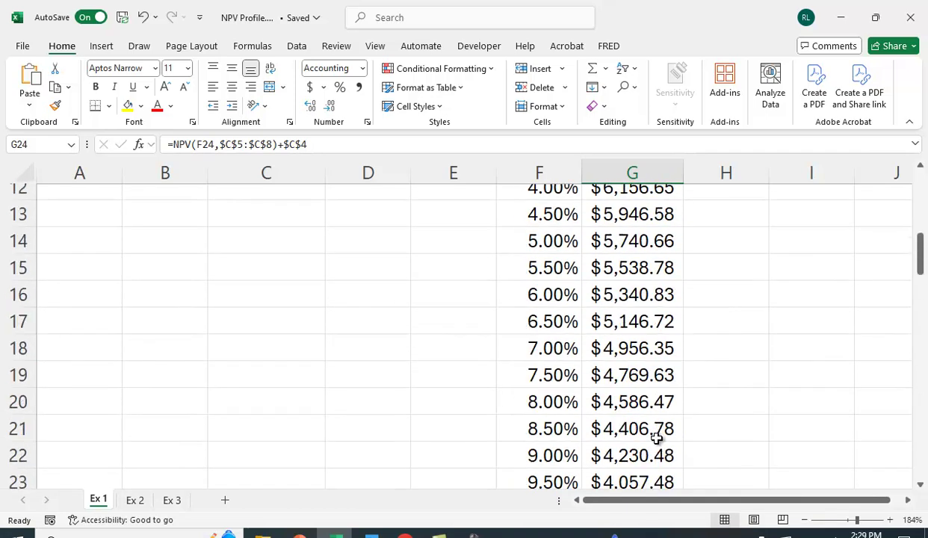
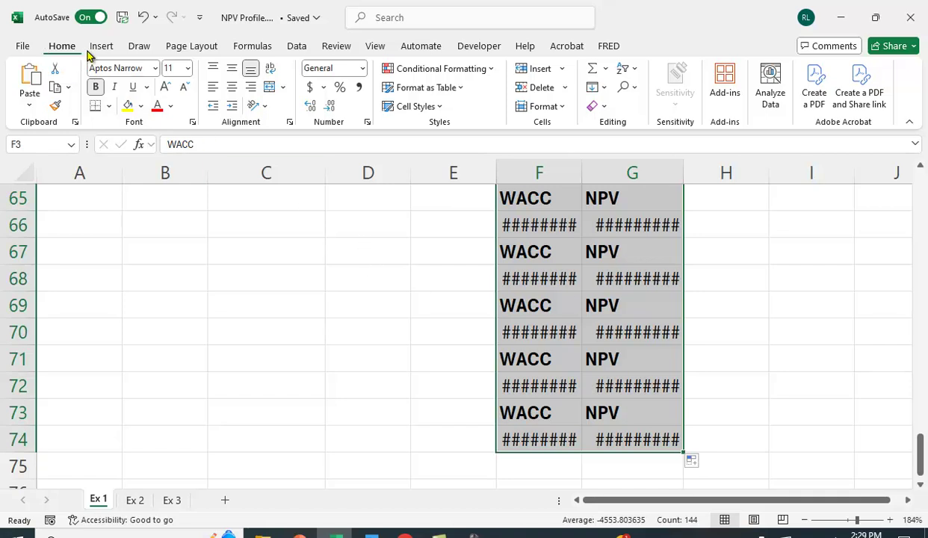
Undo the accidental fill that repeated the header and first row down the WACC and NPV columns
left_click(144, 19)
left_click(144, 19)
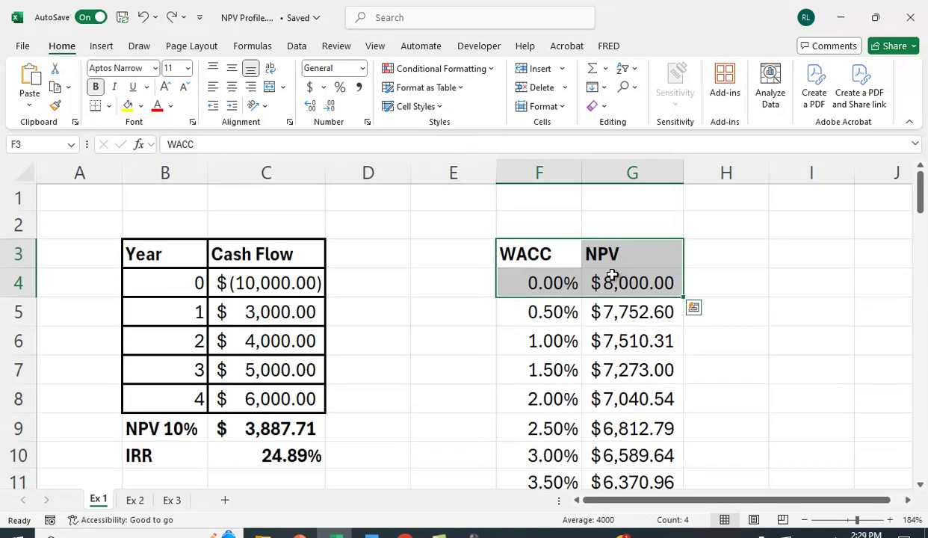
Select the WACC and NPV data in F3:G74 and widen column G to fit its values
left_click(587, 288)
left_click(527, 254)
left_click_drag(591, 258, 592, 388)
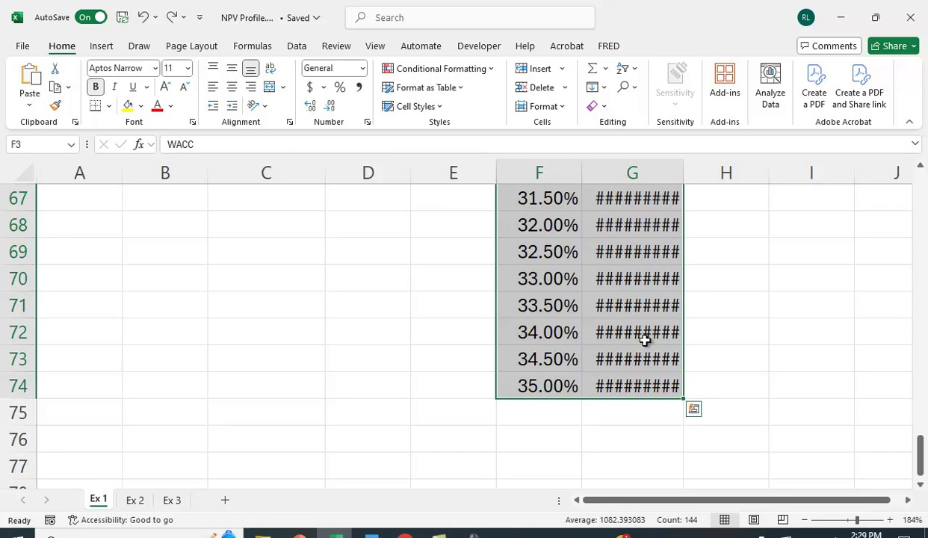
double_click(685, 172)
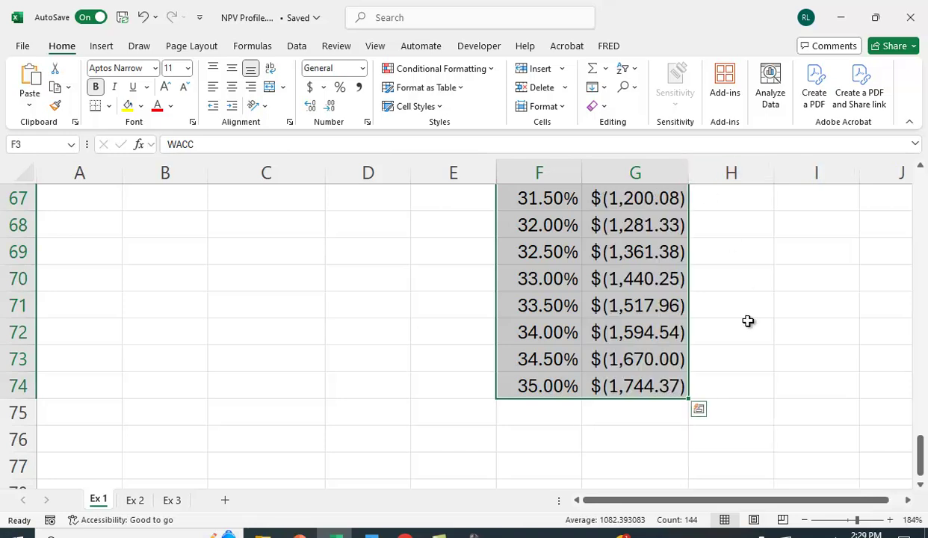
Insert the recommended Line chart from the selected WACC and NPV data
scroll(549, 435, "up", 1)
scroll(550, 435, "up", 20)
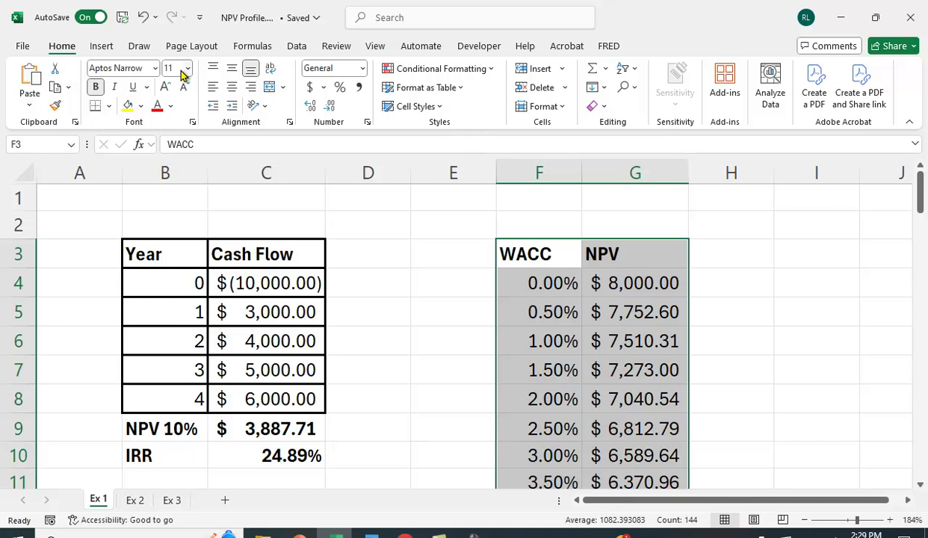
left_click(102, 47)
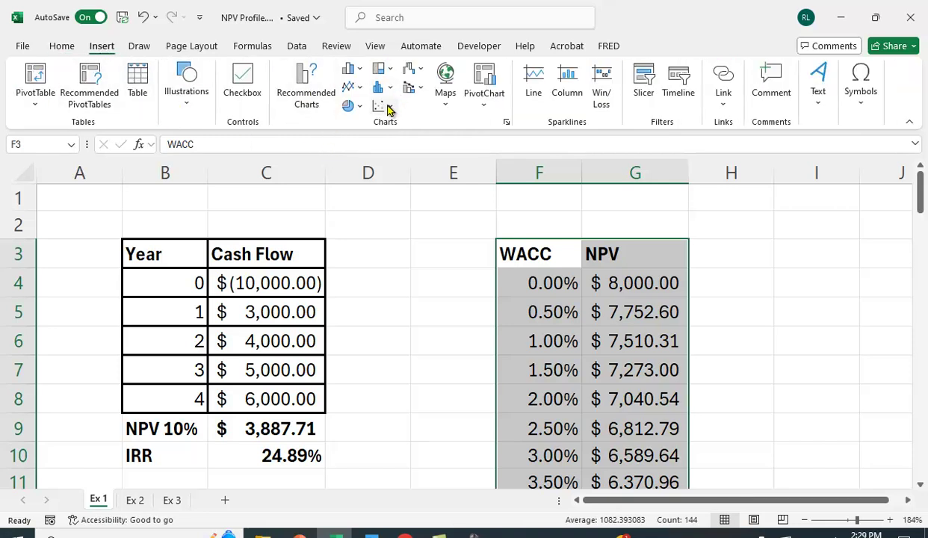
left_click(301, 79)
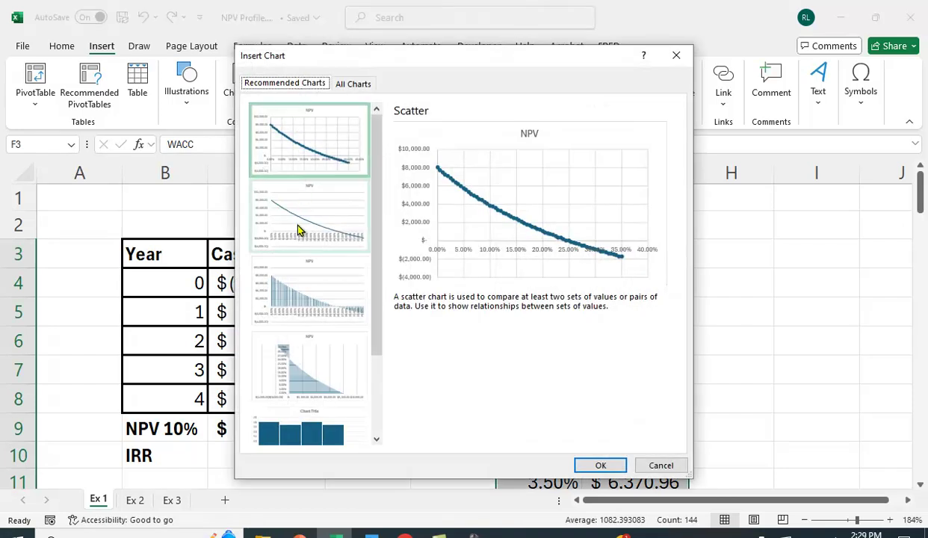
left_click(299, 227)
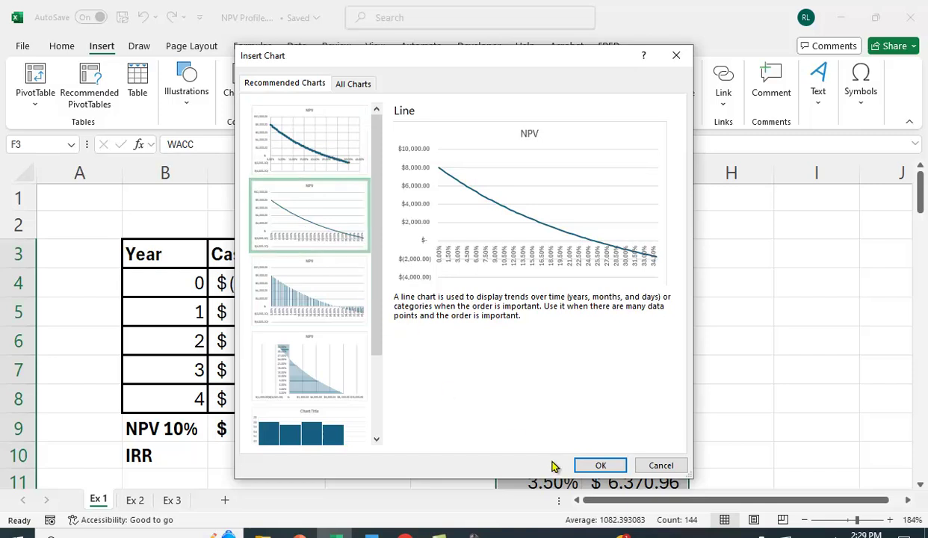
left_click(601, 467)
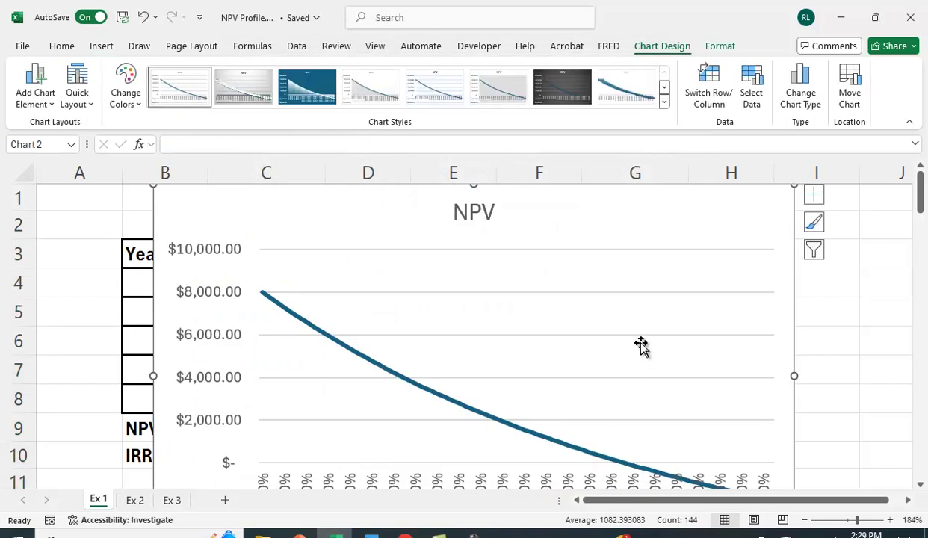
Move the NPV chart clear of the cash flow table, so it begins at column E just above row 4
scroll(794, 344, "down", 1)
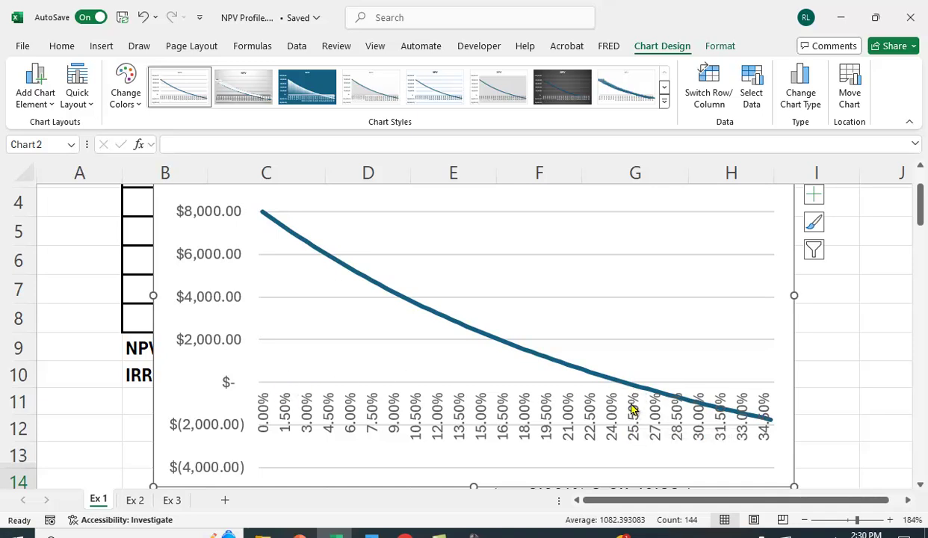
mouse_move(626, 386)
scroll(87, 370, "up", 1)
scroll(82, 348, "down", 4)
scroll(67, 344, "up", 4)
mouse_move(156, 192)
left_mouse_down()
mouse_move(229, 218)
mouse_move(413, 245)
mouse_move(405, 311)
mouse_move(423, 369)
mouse_move(480, 340)
mouse_move(412, 267)
left_mouse_up()
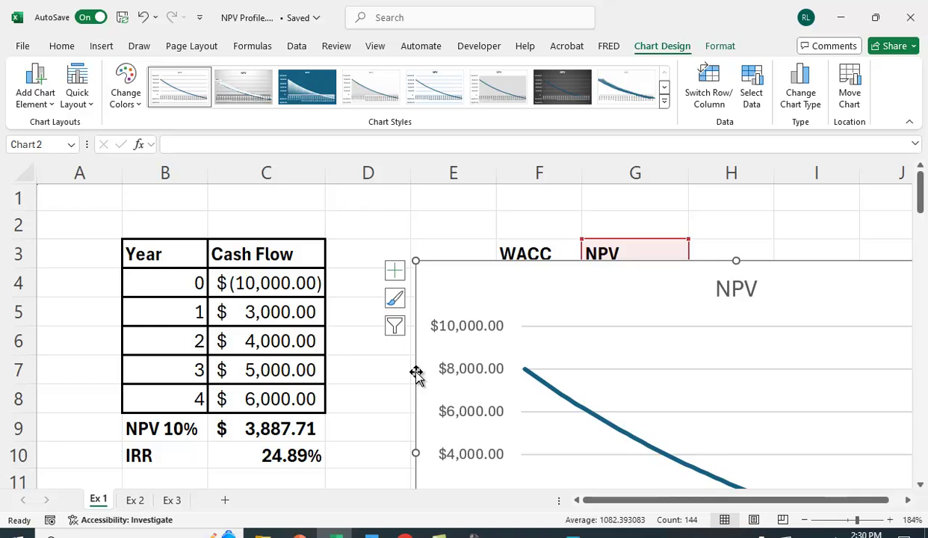
Examine where the NPV curve crosses the zero line along the chart's WACC axis
scroll(414, 373, "down", 2)
scroll(414, 373, "down", 1)
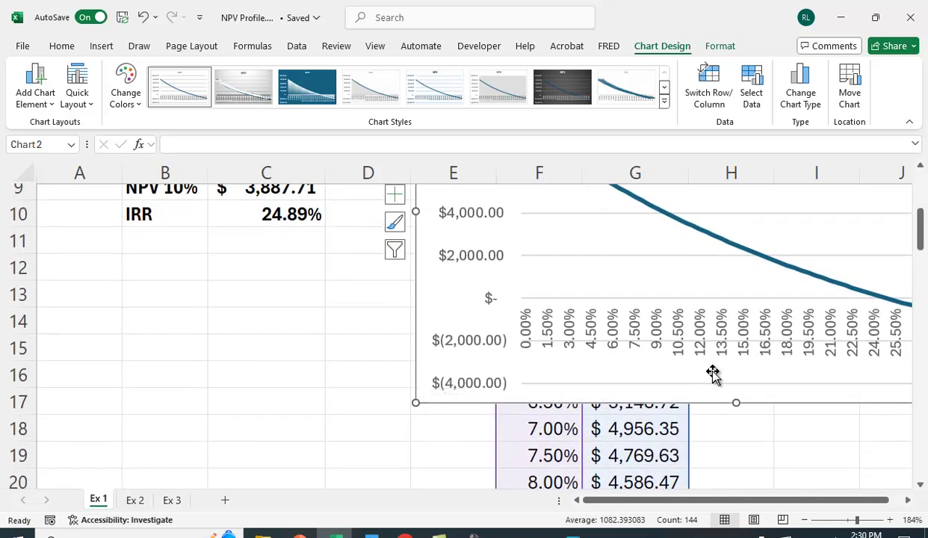
scroll(702, 371, "right", 1)
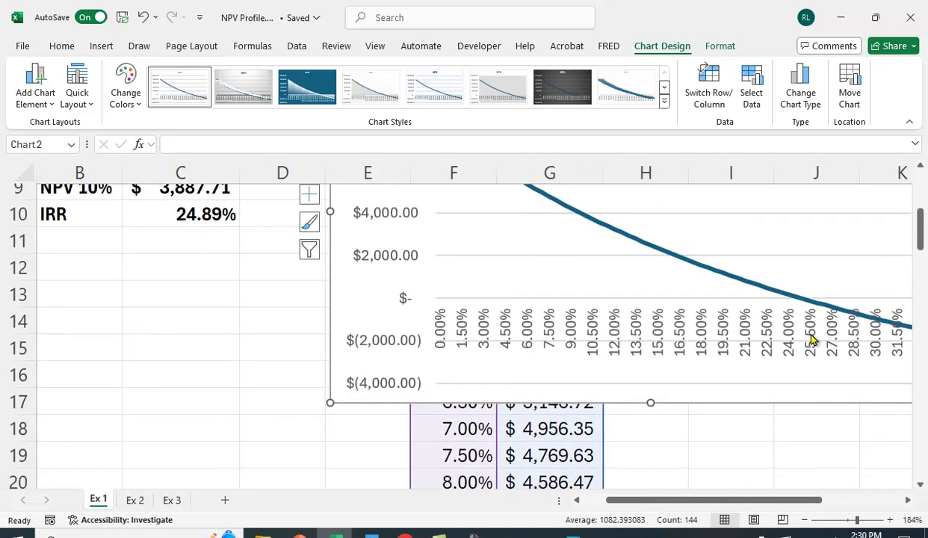
Inspect the NPV curve's point nearest the zero line and compare its WACC with the IRR in C10
mouse_move(802, 305)
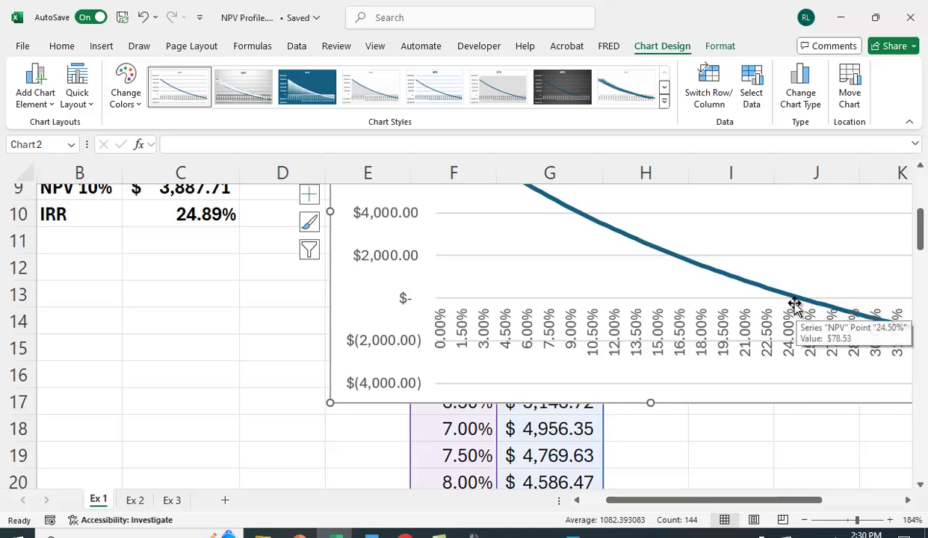
left_click(230, 410)
scroll(254, 412, "up", 3)
scroll(274, 413, "down", 3)
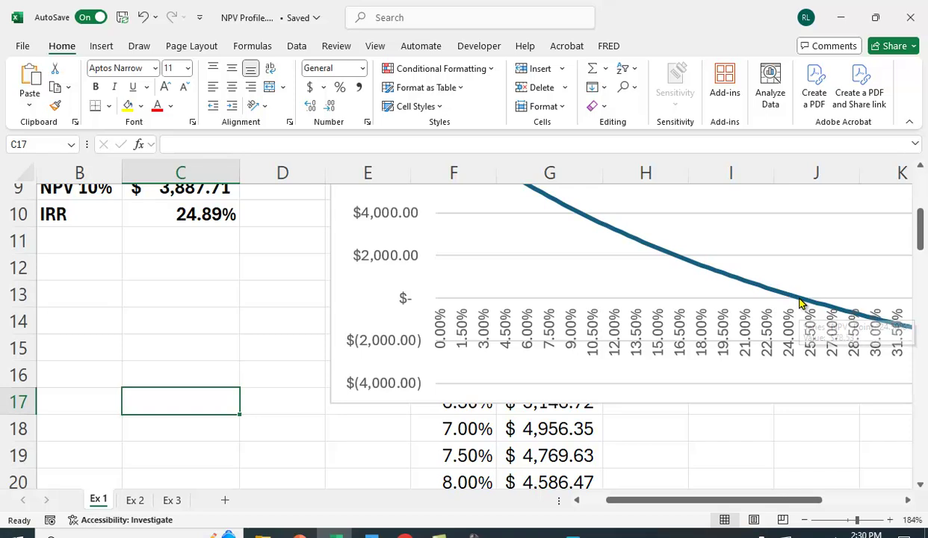
scroll(705, 331, "up", 3)
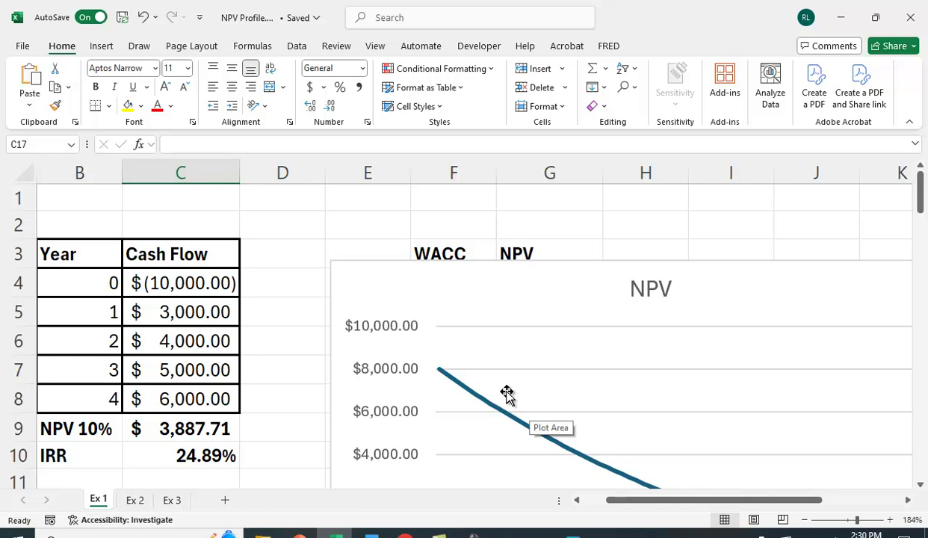
On the Ex 2 sheet, add the headers NPVA in H4 and NPVB in I4 beside the WACC column
left_click(133, 500)
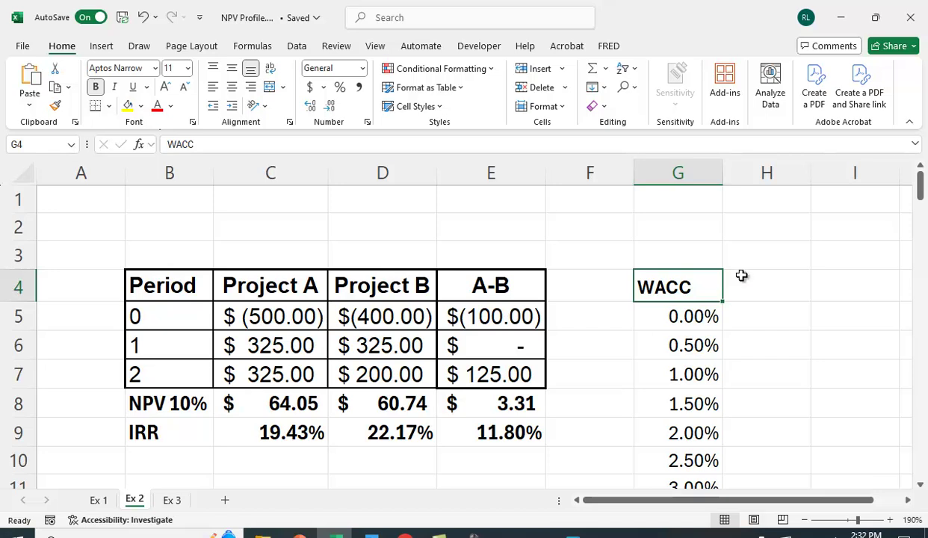
left_click(774, 290)
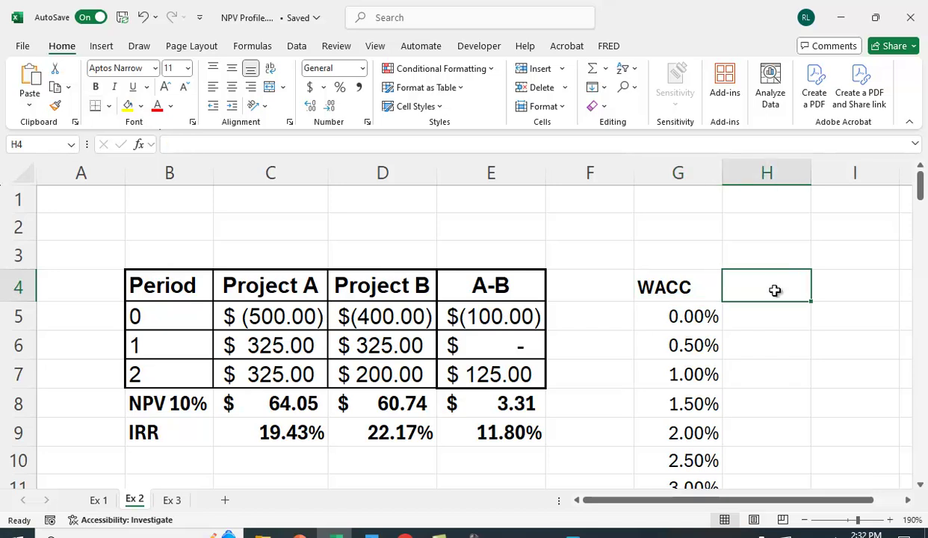
type("NPVA")
key("Tab")
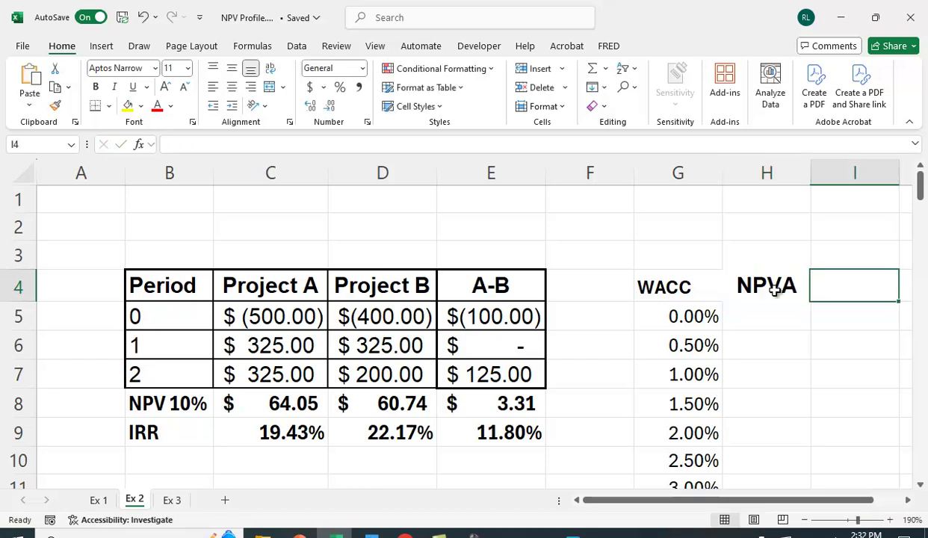
type("NPVB")
key("Return")
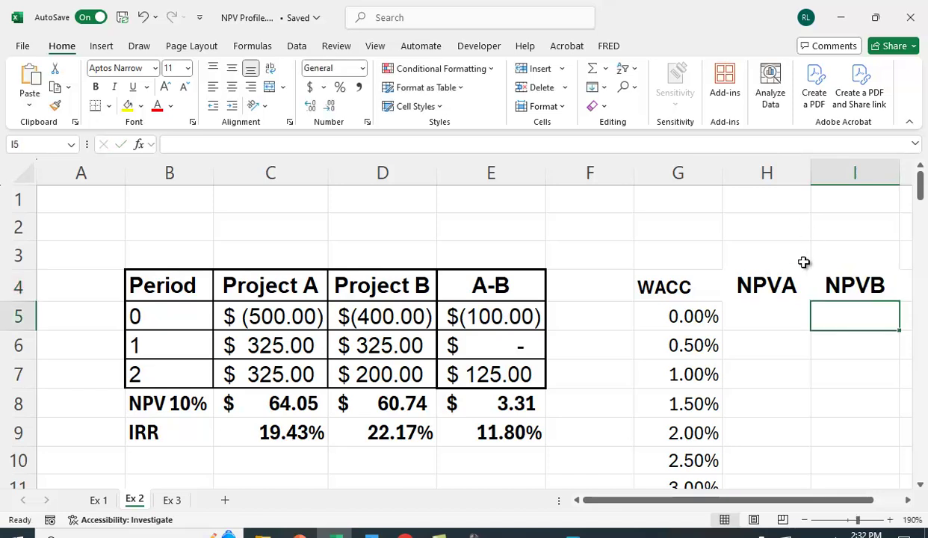
Start an NPV formula in H5 that uses the first WACC as its rate, with the column locked as $G5
left_click(737, 316)
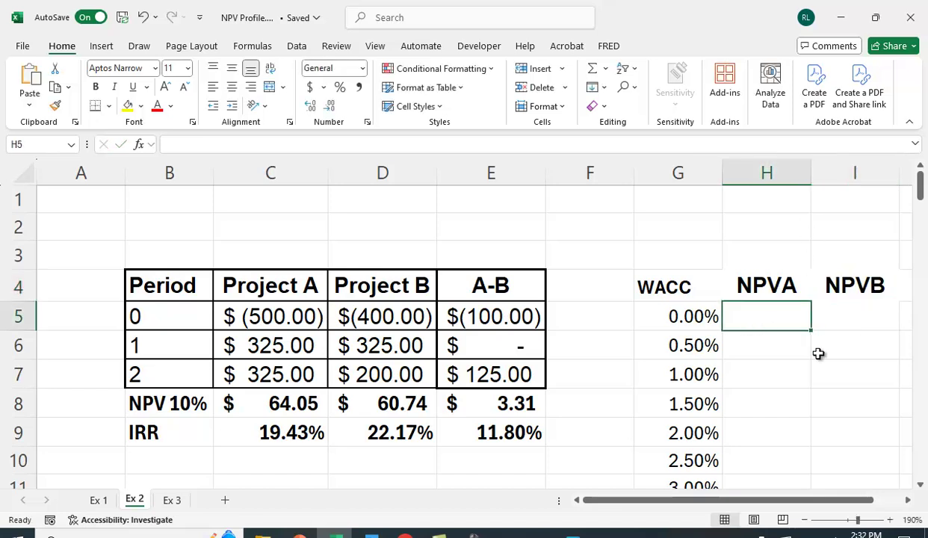
type("=npv(")
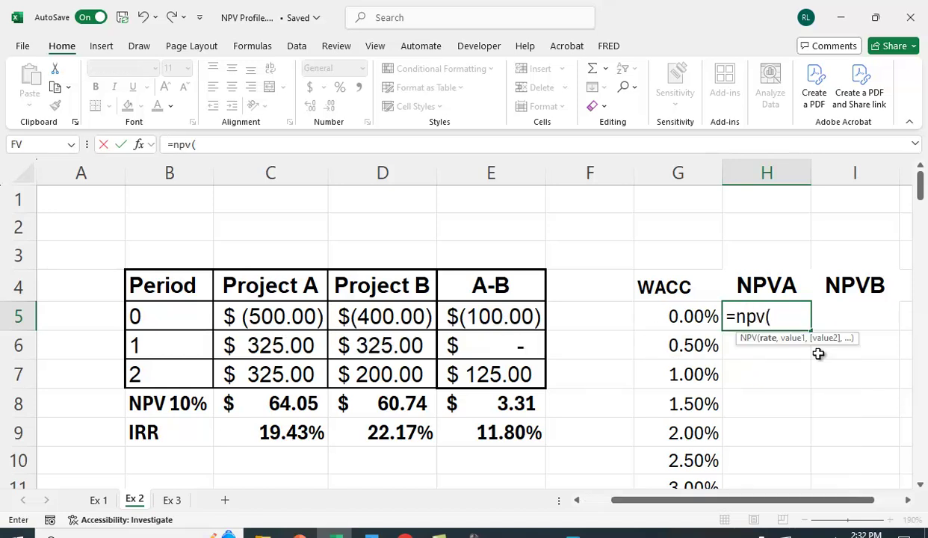
scroll(762, 323, "down", 3)
scroll(762, 323, "right", 1)
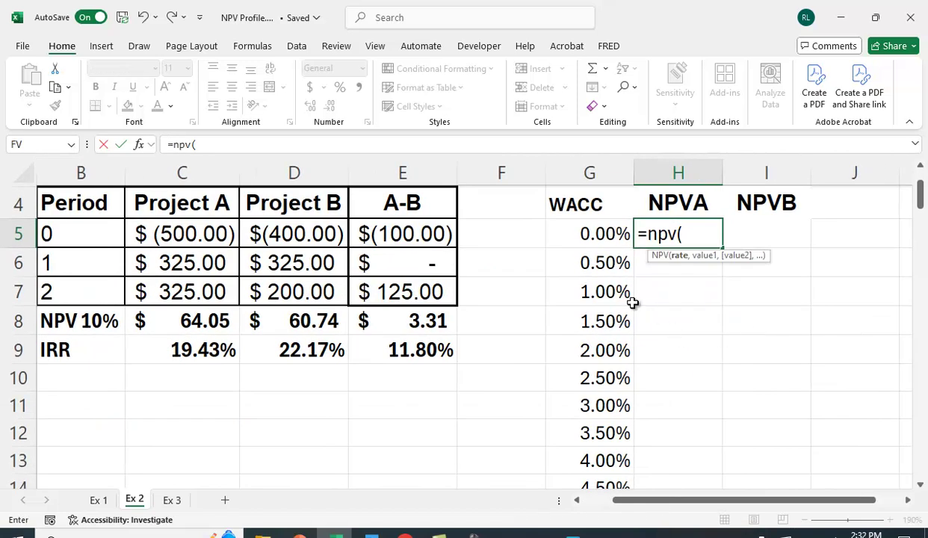
left_click(598, 235)
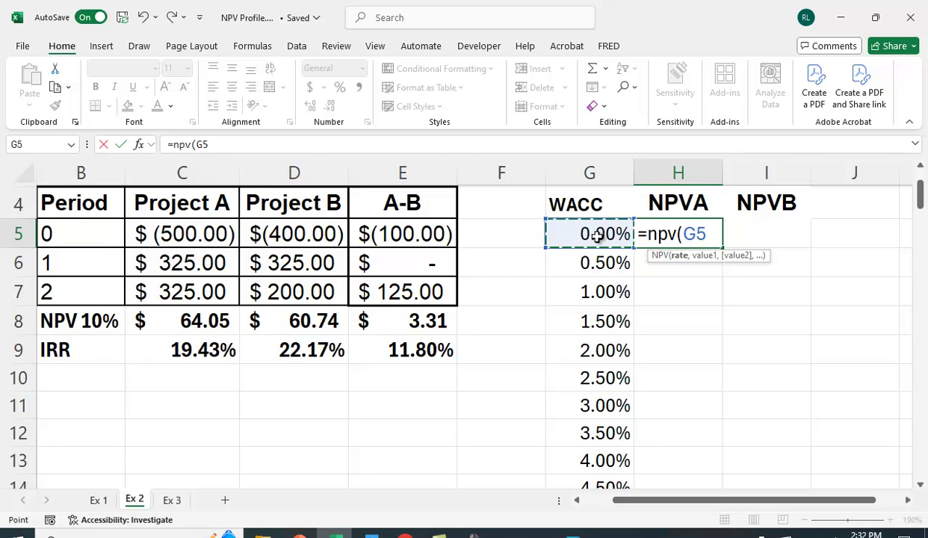
left_click(691, 237)
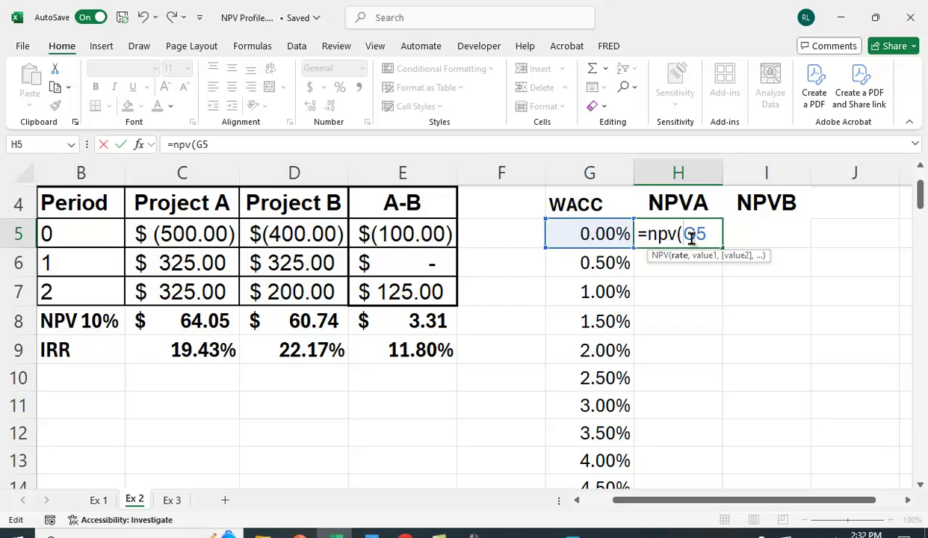
type("$")
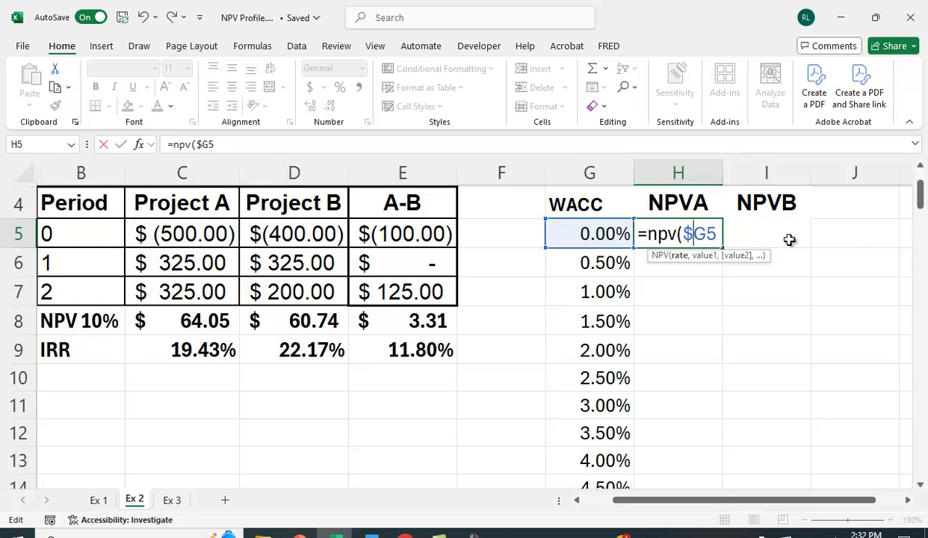
left_click(710, 235)
type(",")
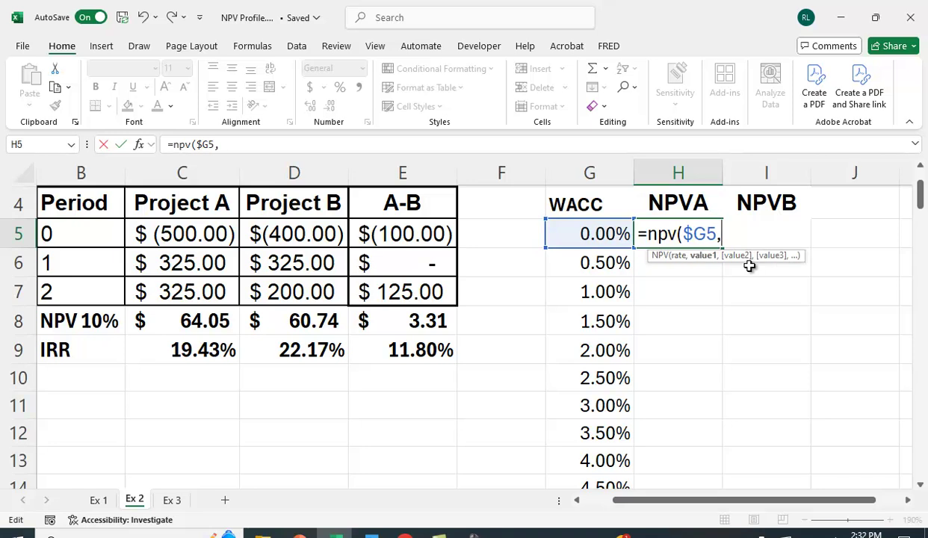
Add Project A's period 1 and 2 cash flows to the H5 formula as the row-locked range C$6:C$7
scroll(748, 257, "up", 1)
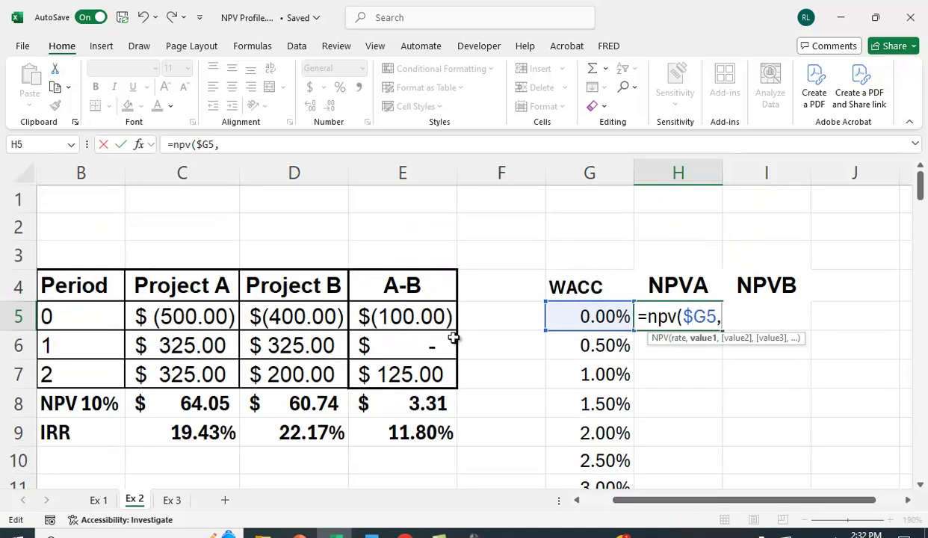
left_click_drag(196, 345, 204, 377)
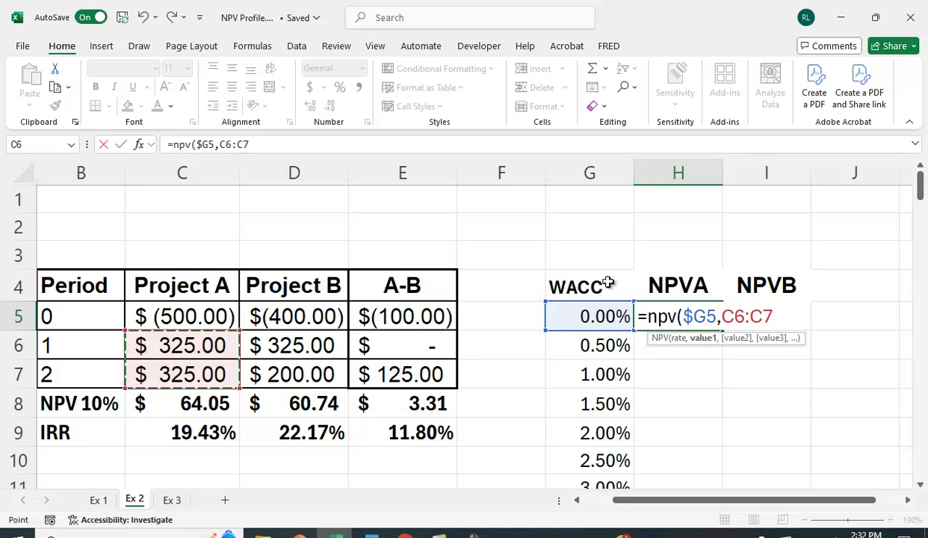
left_click(734, 317)
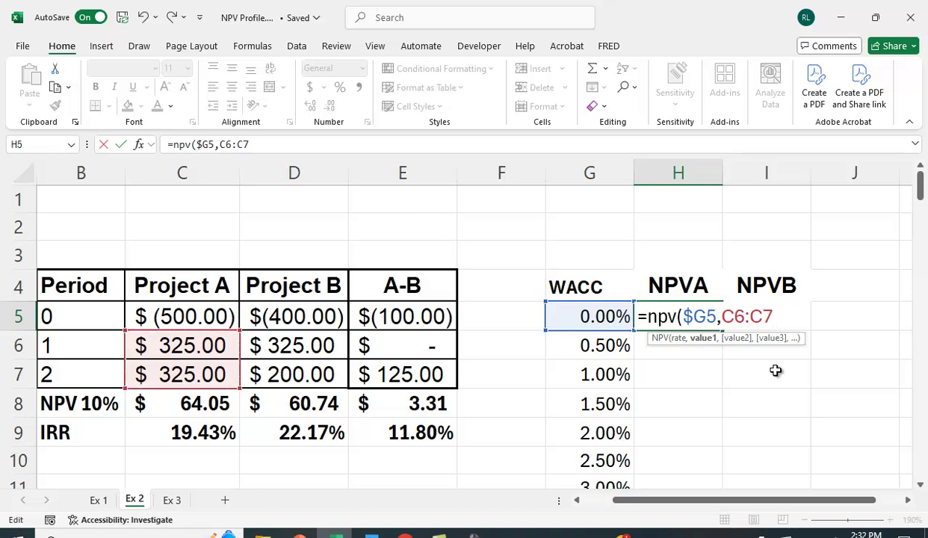
type("$")
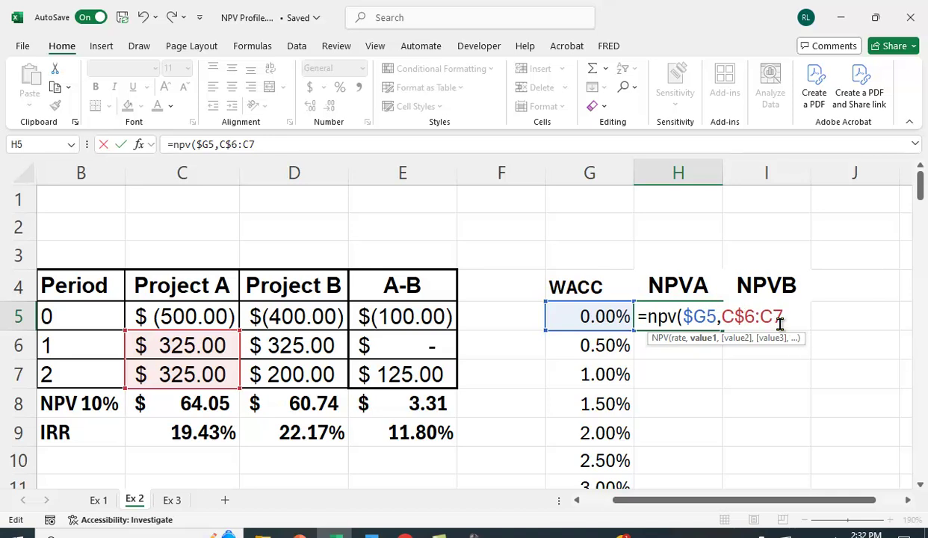
key("Left")
type("$")
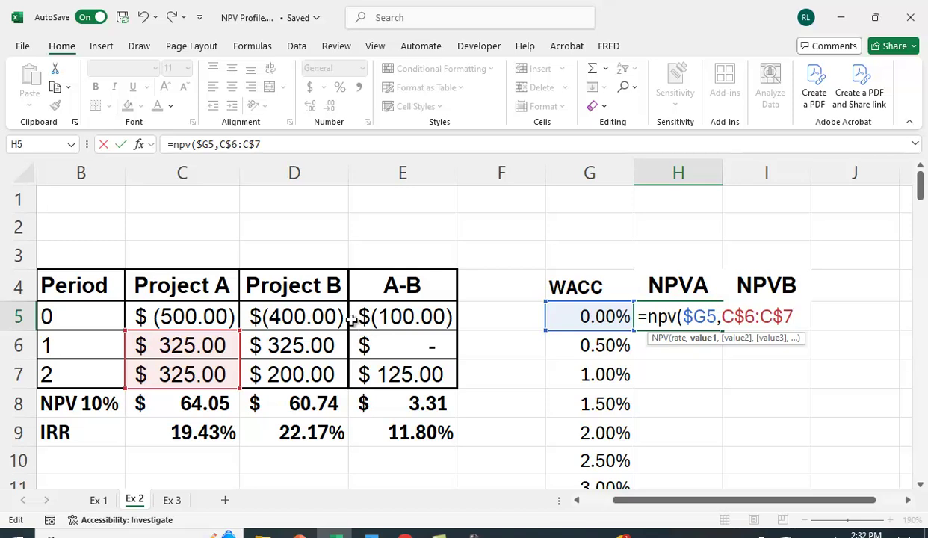
Complete the H5 formula by adding Project A's initial outlay as C$5, giving =NPV($G5,C$6:C$7)+C$5
type(")+")
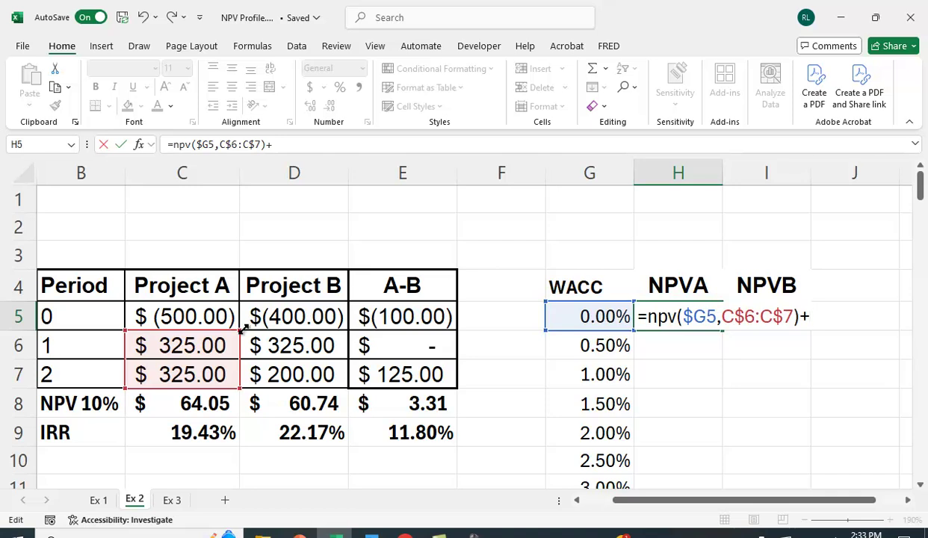
left_click(180, 317)
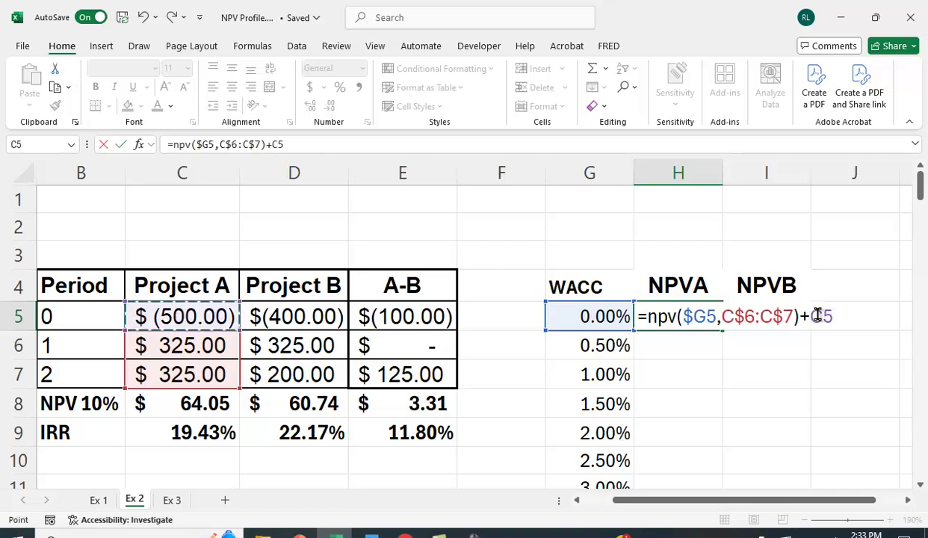
key("F4")
key("F4")
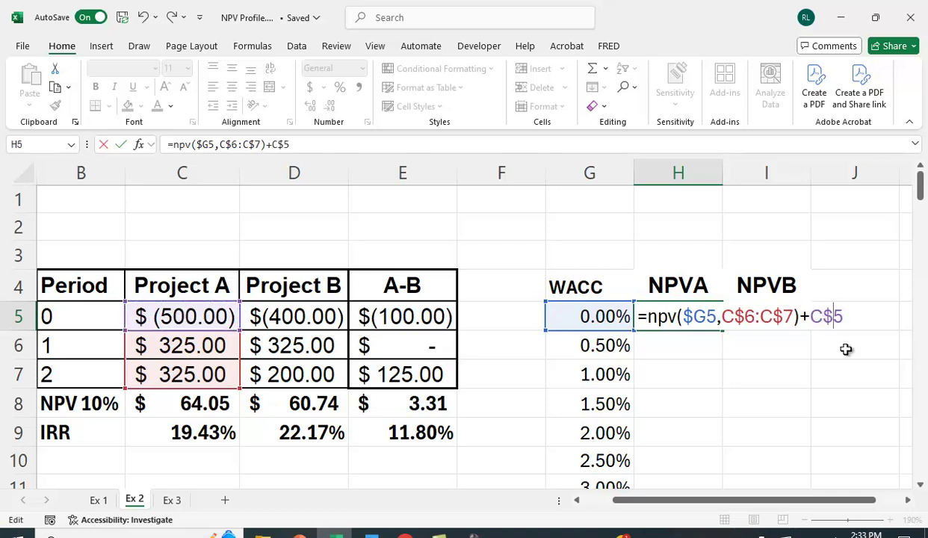
key("Left")
type(")")
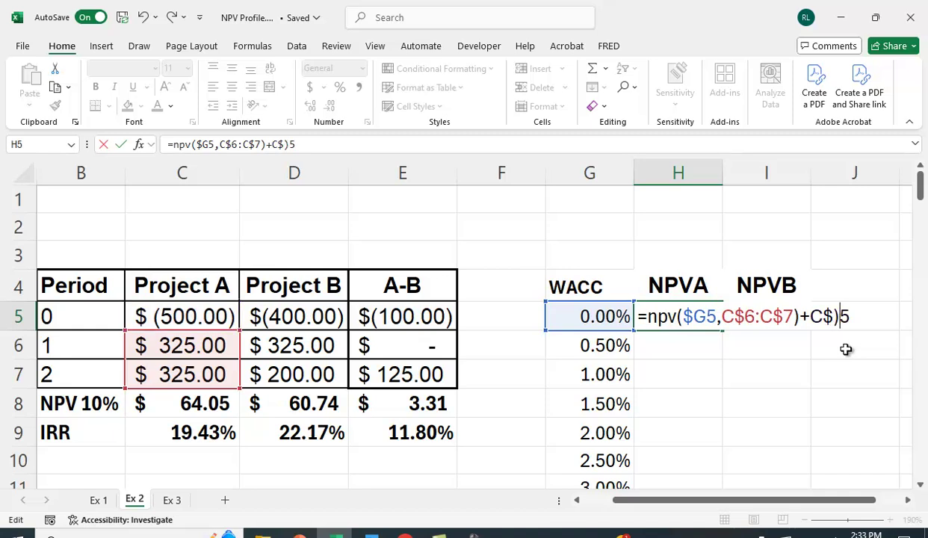
key("BackSpace")
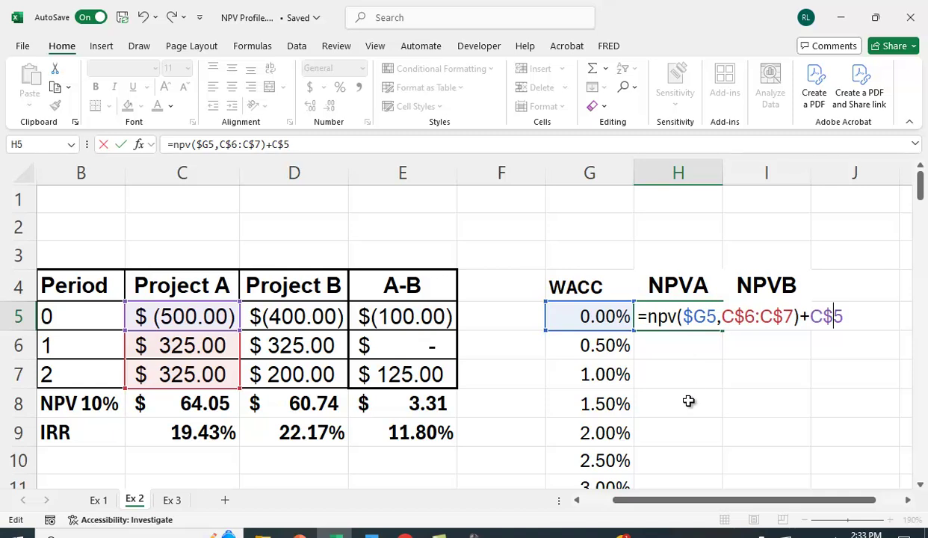
key("Return")
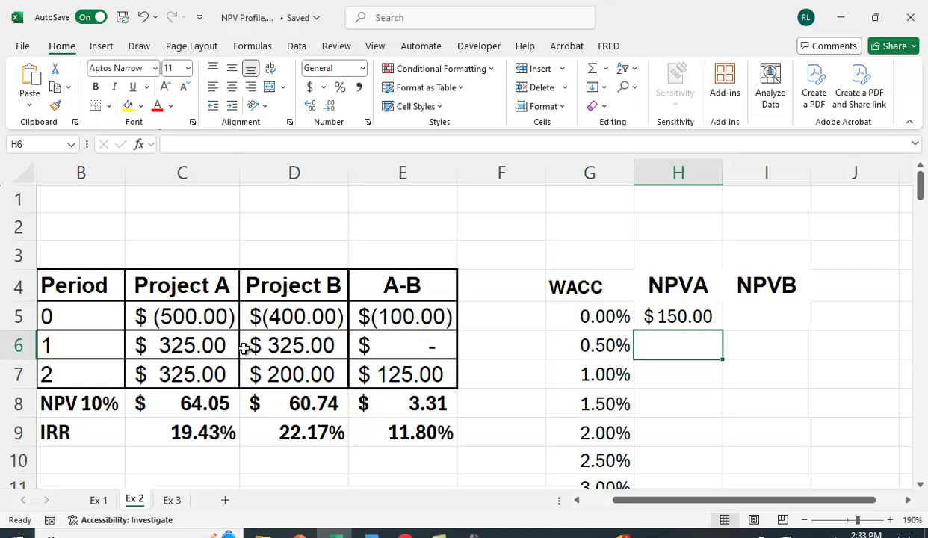
Fill the NPVA formula from H5 down the column alongside all the WACC rates
left_click(656, 314)
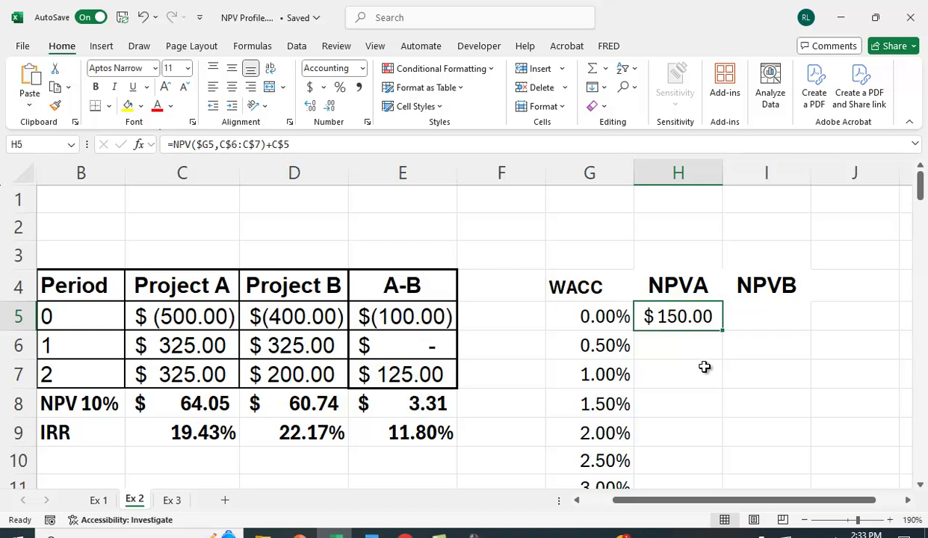
double_click(725, 330)
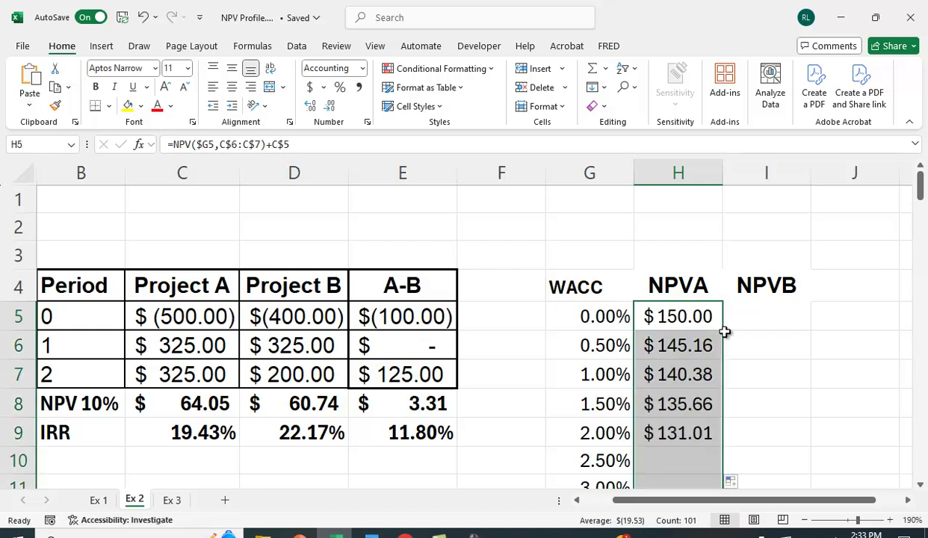
scroll(790, 388, "down", 1)
left_click(790, 393)
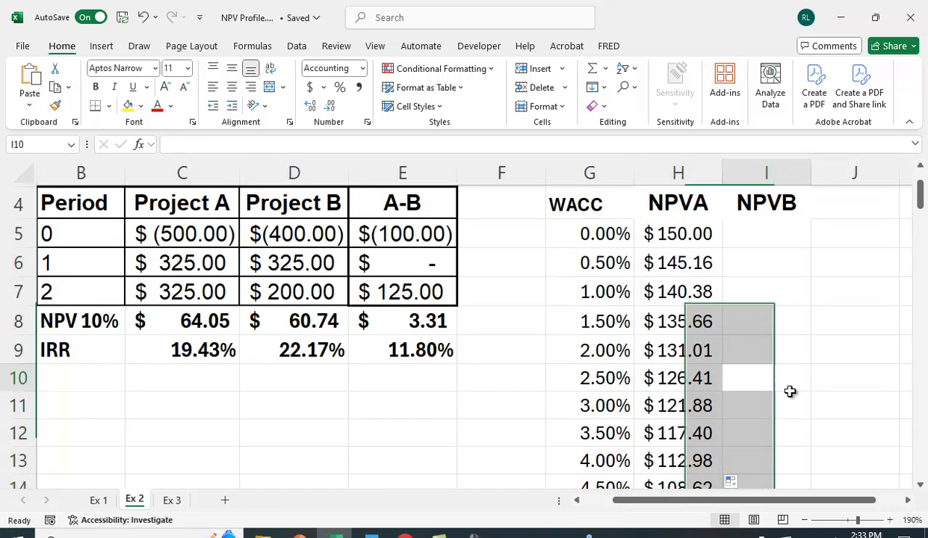
Copy the H5 formula across to I5 for Project B and fill it down the NPVB column
left_click(682, 243)
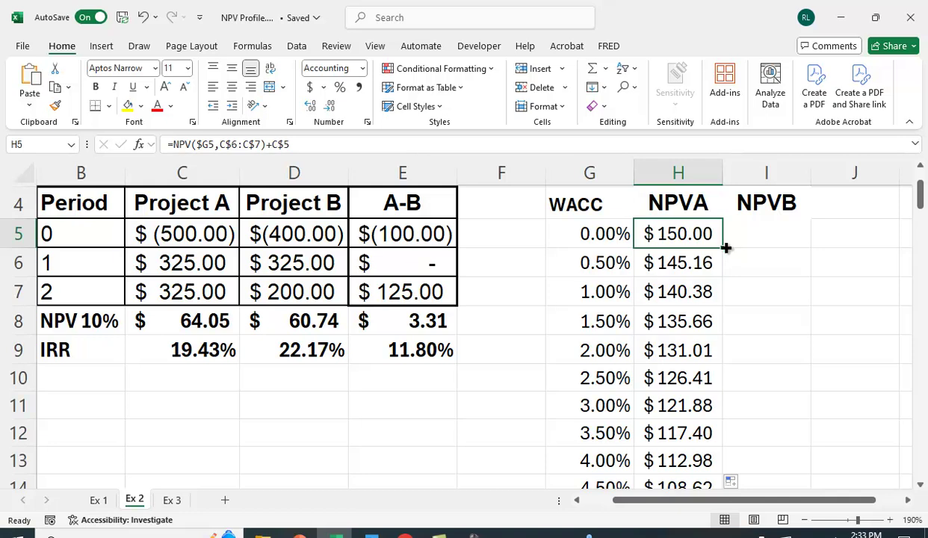
left_click_drag(724, 244, 795, 247)
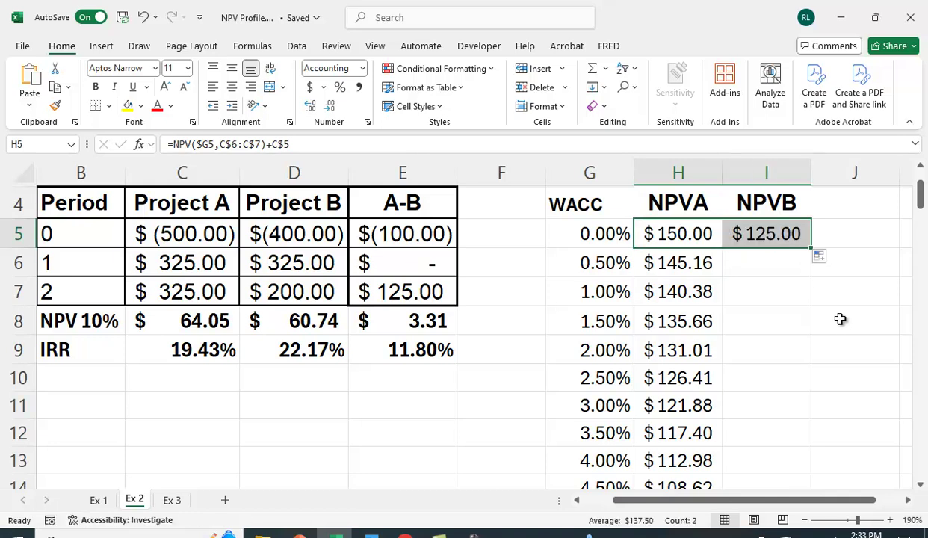
left_click(801, 310)
left_click(759, 233)
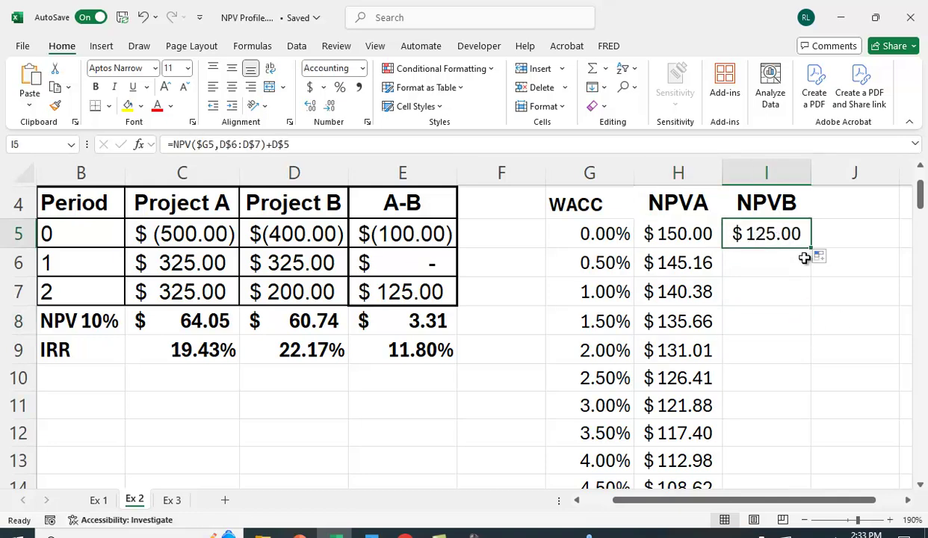
double_click(814, 246)
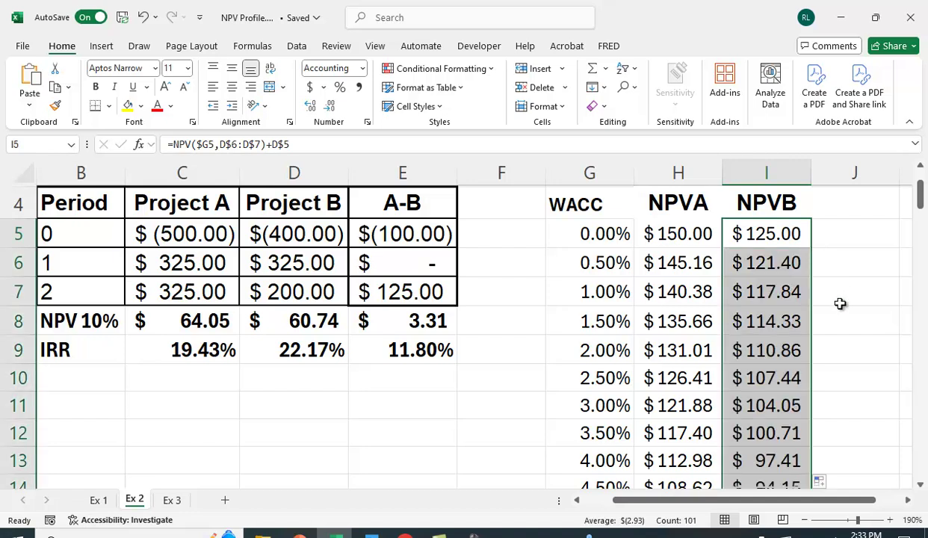
Widen column H to fit its negative NPVA values in the lower rows
scroll(822, 332, "down", 1)
scroll(822, 332, "down", 16)
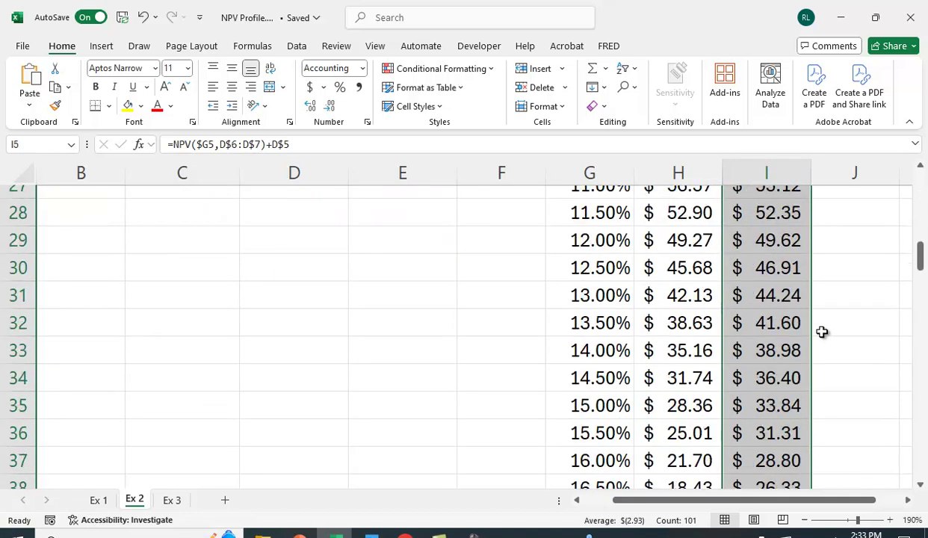
scroll(814, 326, "down", 11)
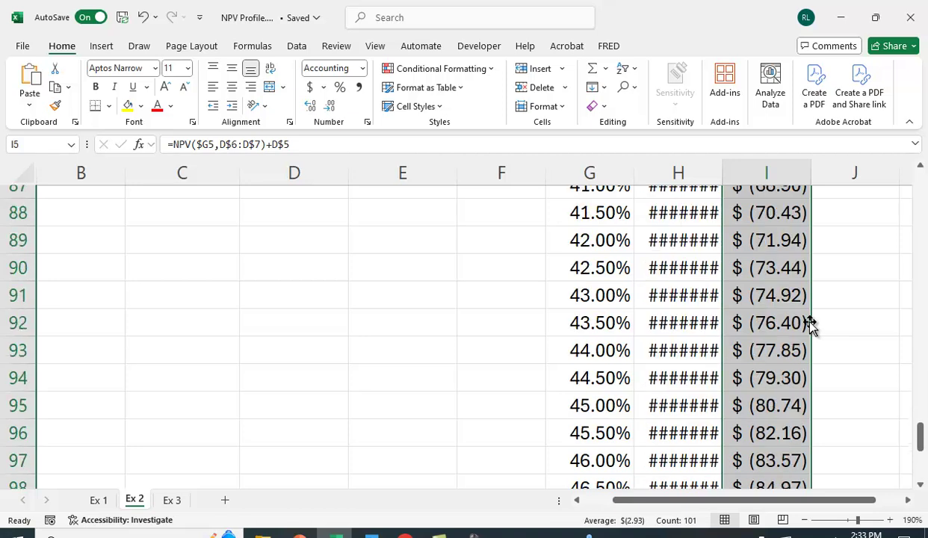
double_click(723, 176)
scroll(859, 338, "down", 3)
scroll(852, 335, "up", 20)
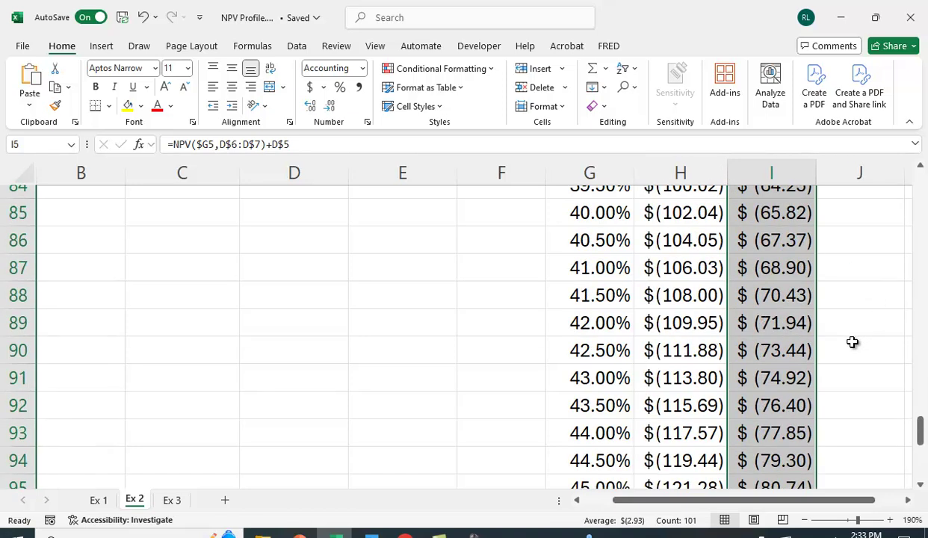
Insert the recommended line chart from the WACC, NPVA and NPVB data in G4:I105
scroll(849, 333, "up", 11)
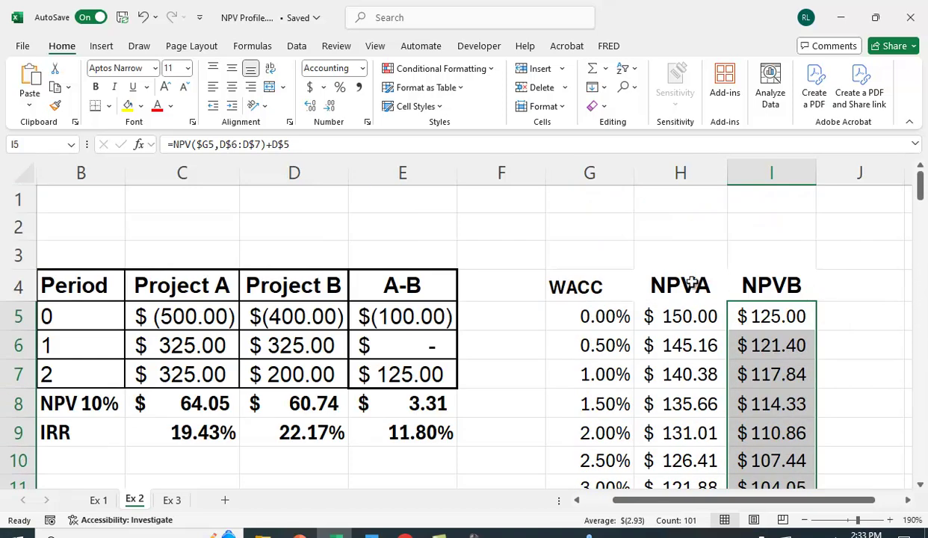
left_click_drag(574, 285, 772, 284)
left_click_drag(817, 470, 795, 307)
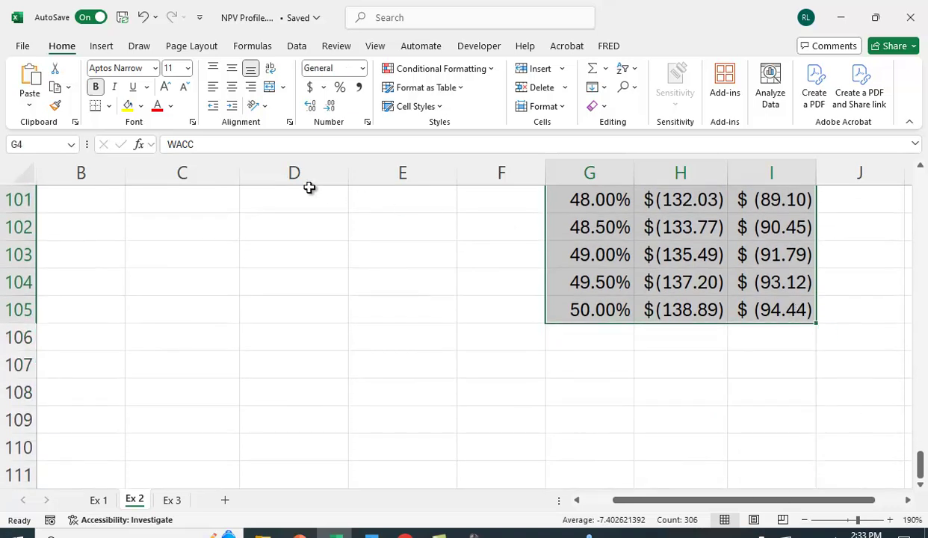
left_click(105, 49)
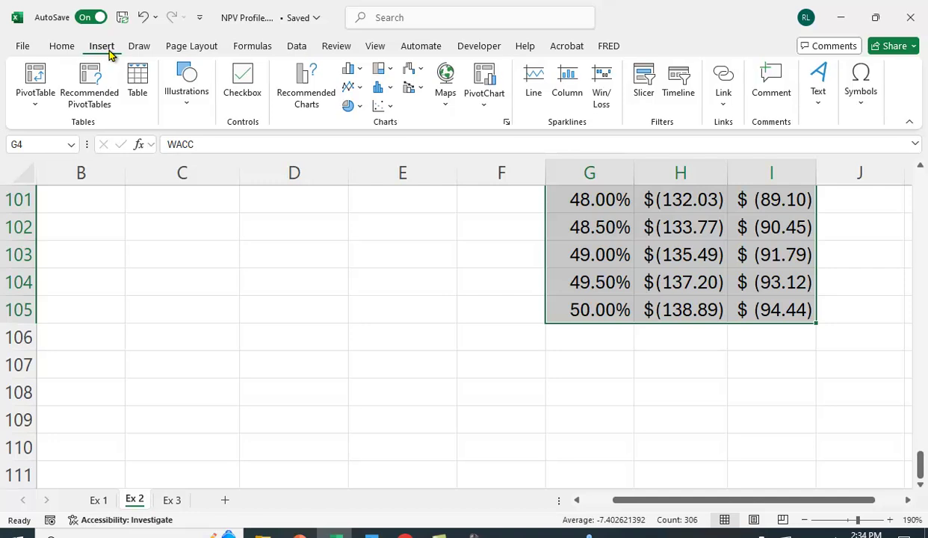
left_click(314, 84)
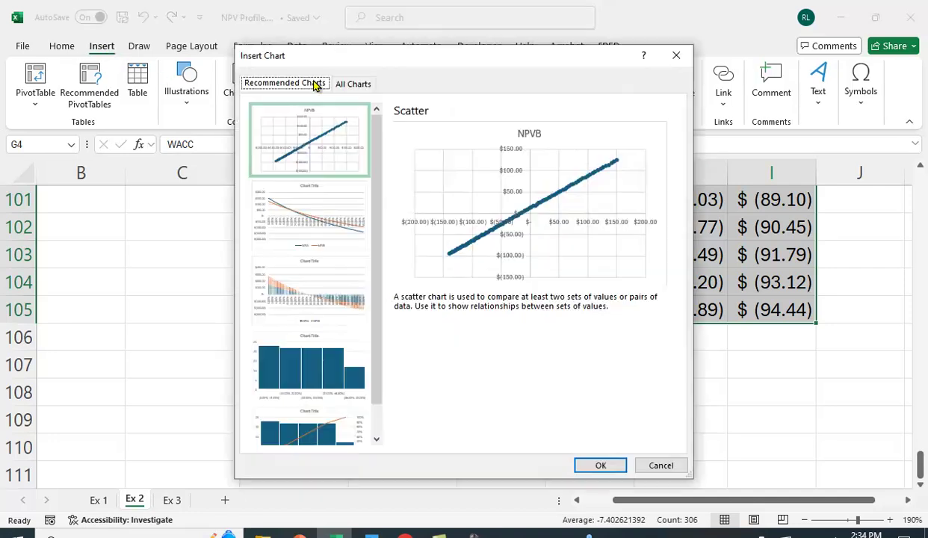
left_click(314, 227)
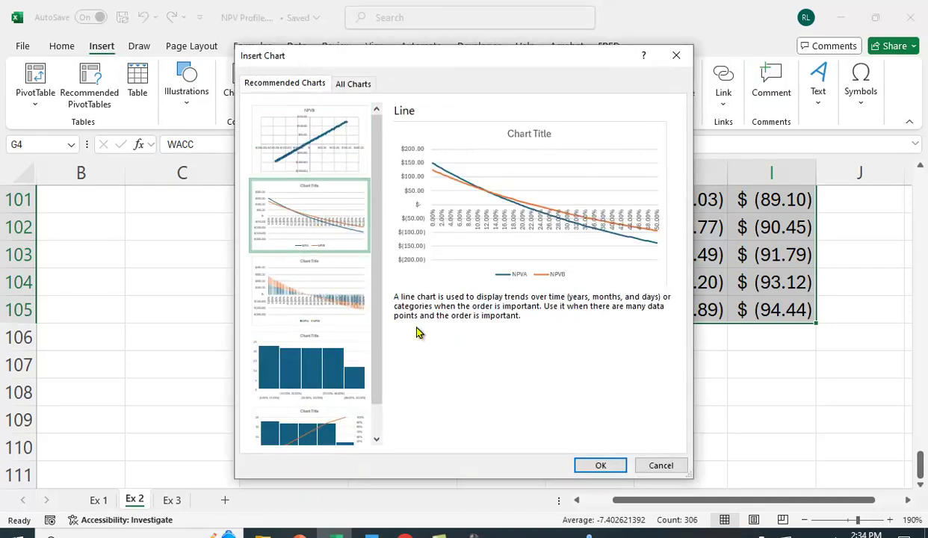
left_click(615, 467)
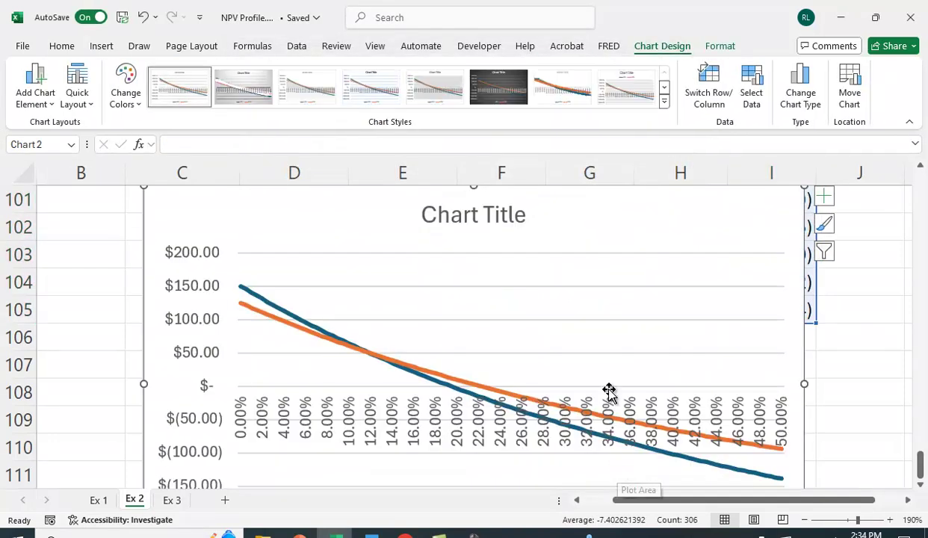
Move the new line chart so its upper edge sits at row 102 and it spans columns D to K
left_click_drag(566, 214, 718, 256)
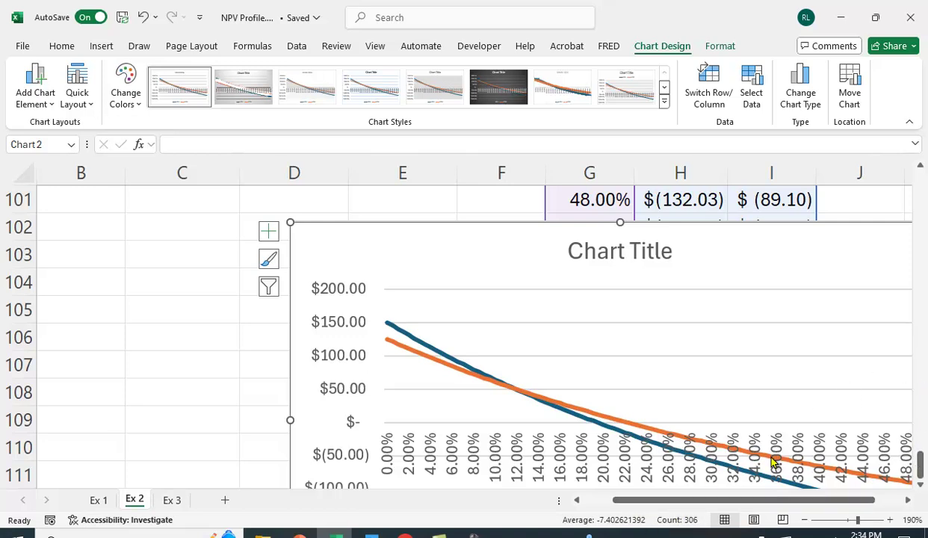
left_click_drag(668, 505, 751, 506)
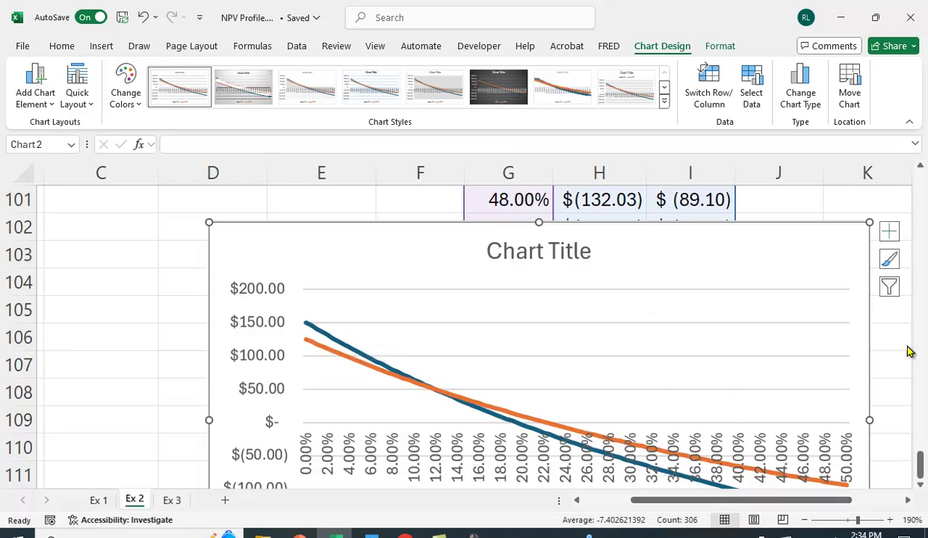
left_click_drag(920, 456, 925, 486)
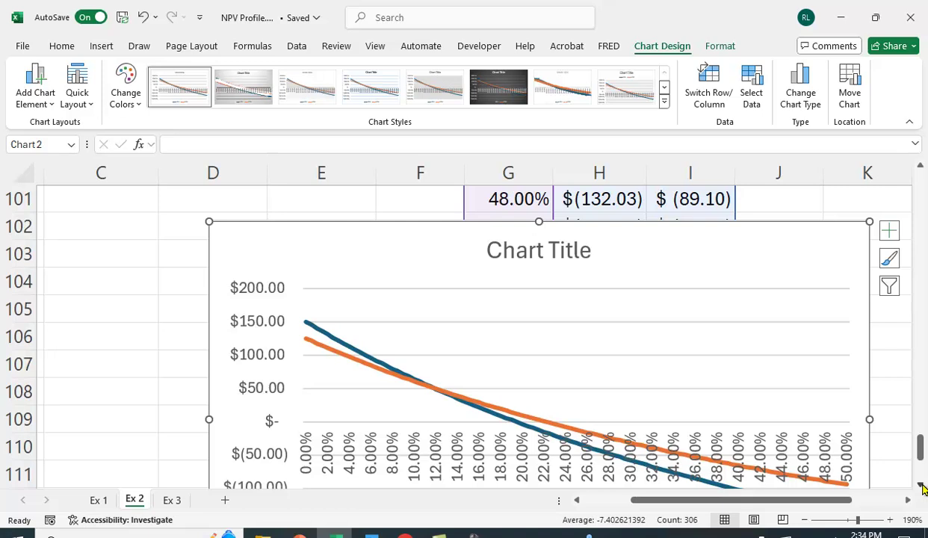
left_click(921, 486)
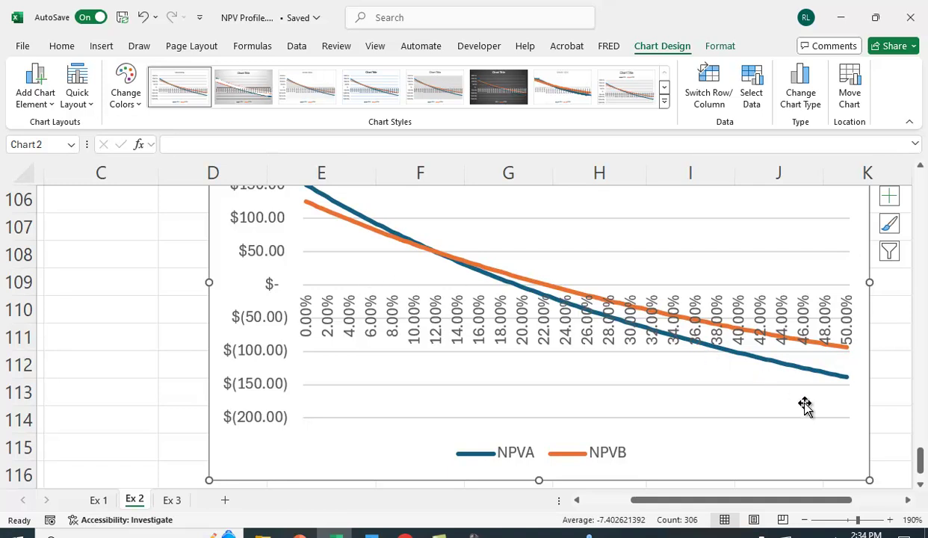
Examine where the NPVA and NPVB curves cross each other and the zero line, checking against the source data
scroll(805, 406, "up", 1)
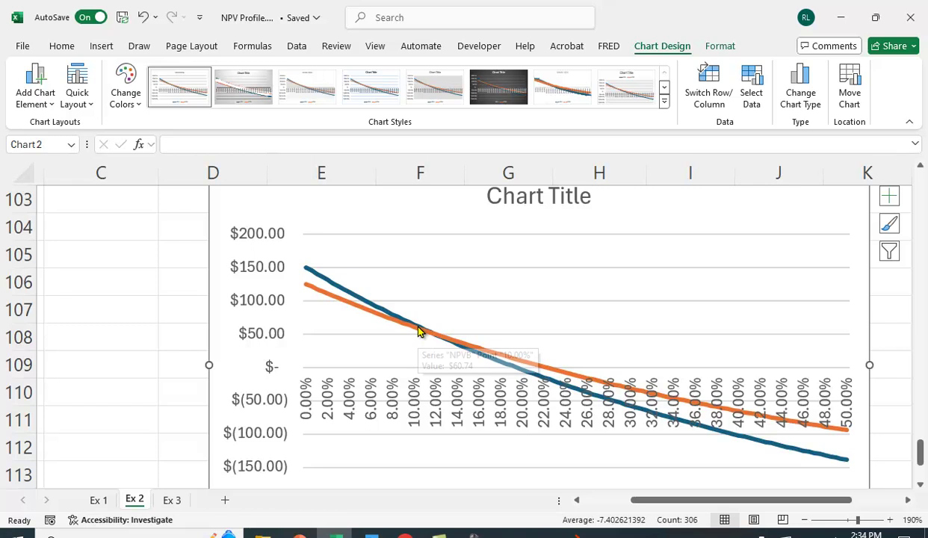
mouse_move(425, 331)
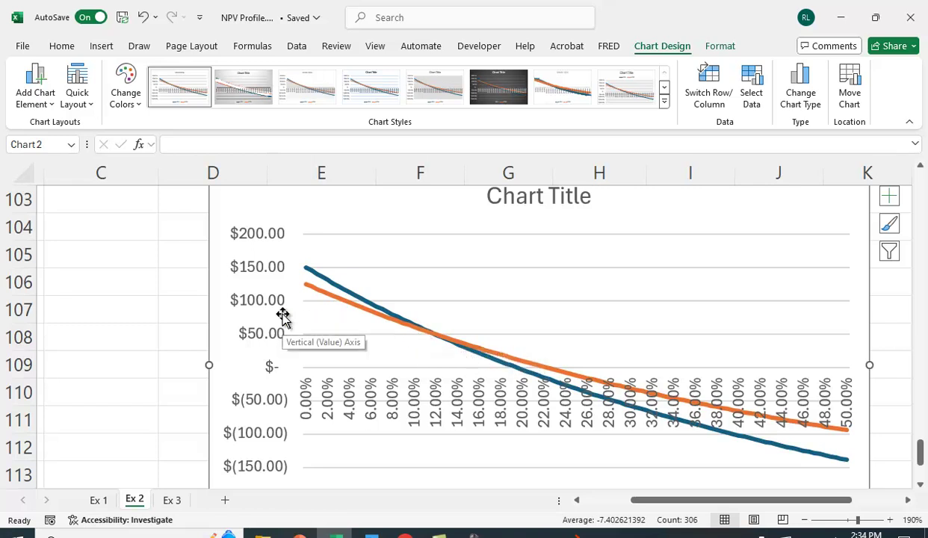
left_click_drag(920, 451, 569, 296)
scroll(570, 296, "up", 20)
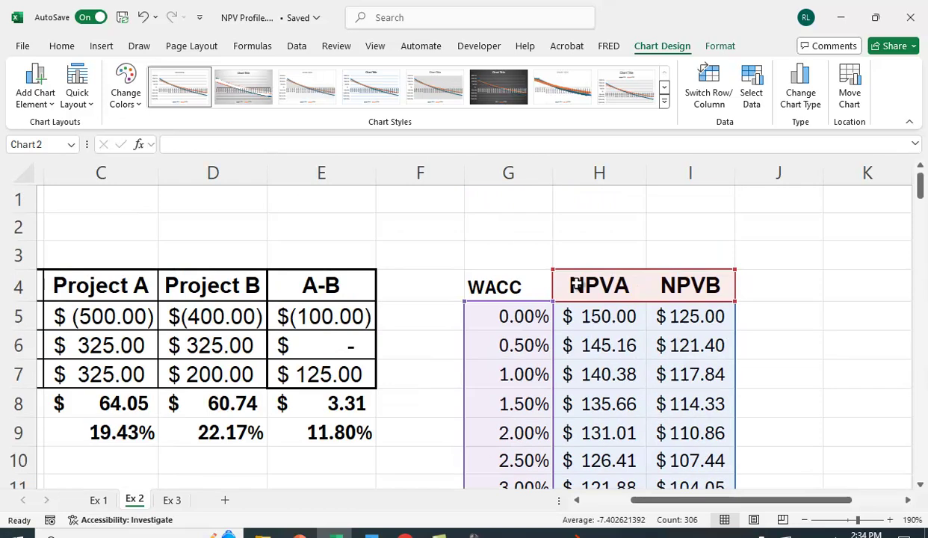
scroll(888, 364, "down", 4)
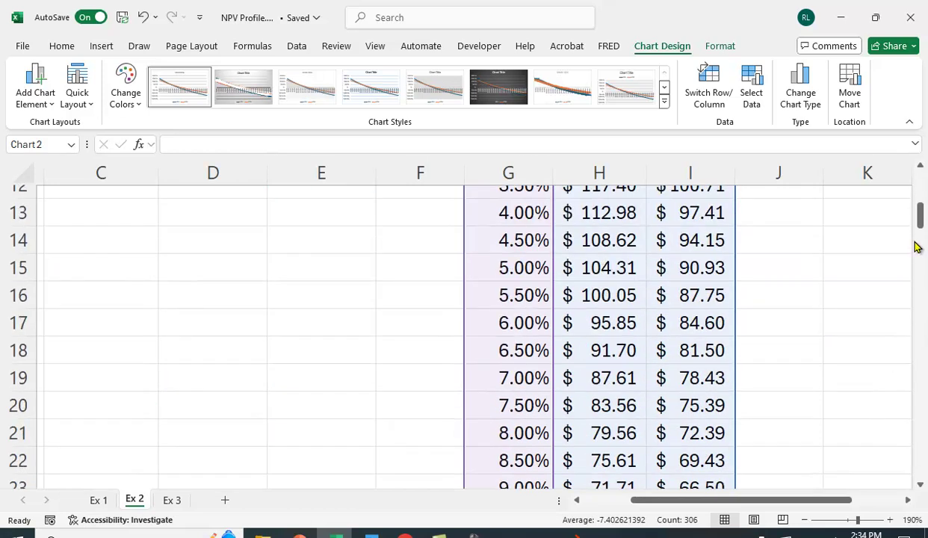
left_click_drag(923, 224, 896, 463)
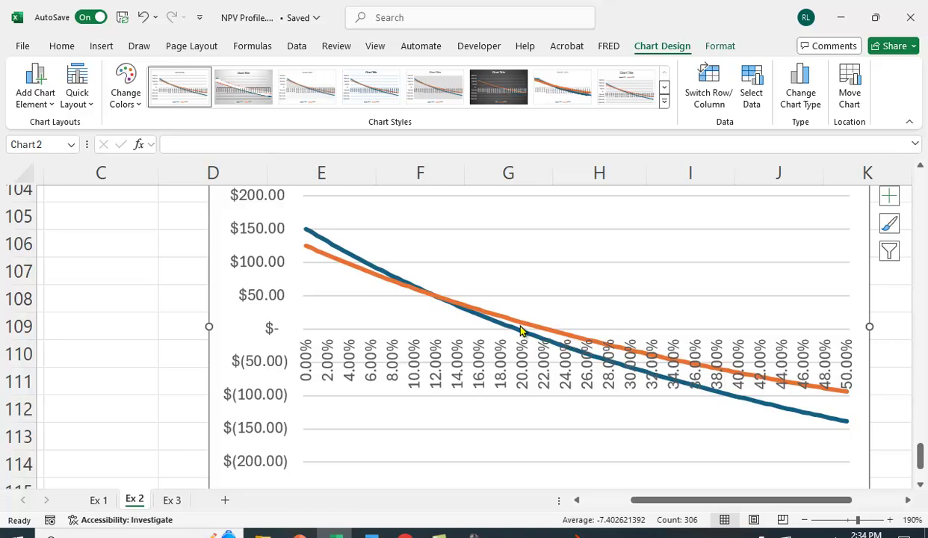
mouse_move(513, 325)
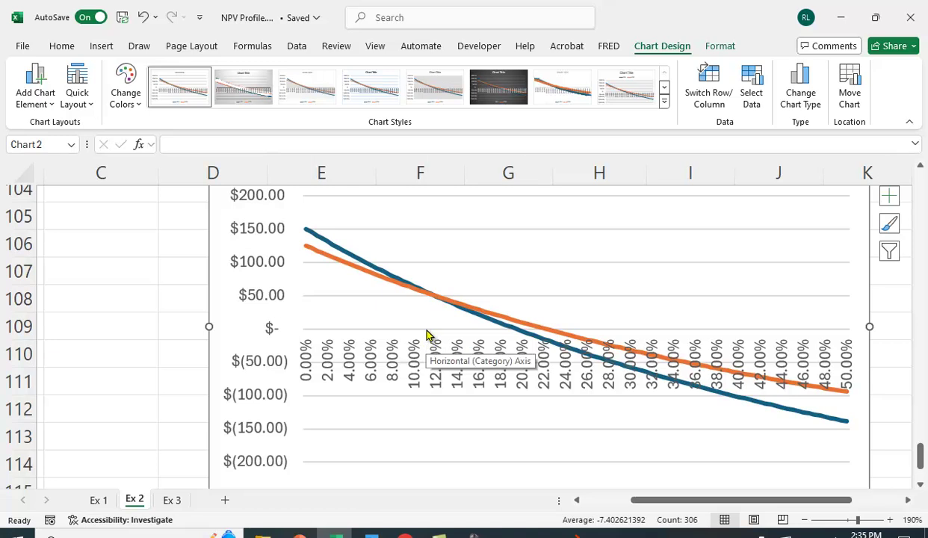
mouse_move(427, 297)
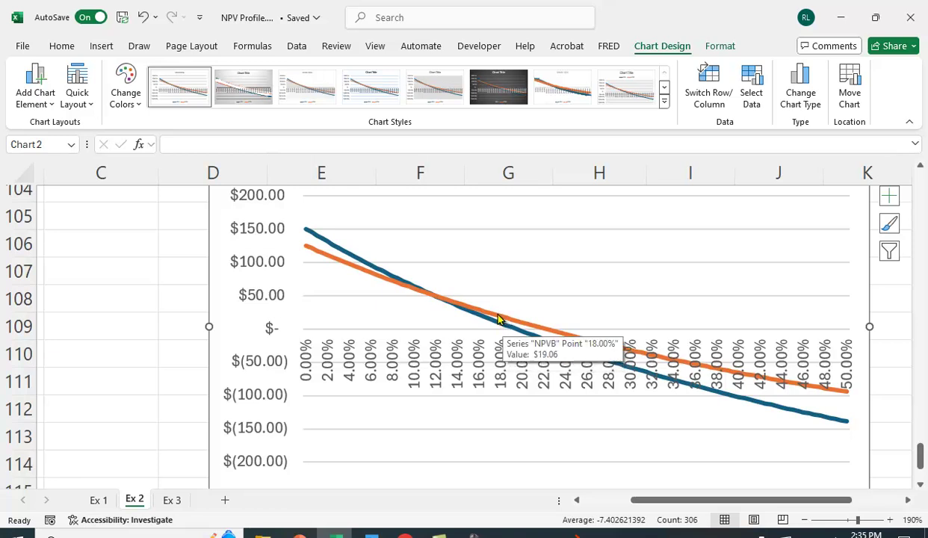
Check the IRRs in row 9, and compare both projects' NPVs at the 14.00% and 8.00% WACC rates
scroll(160, 311, "up", 3)
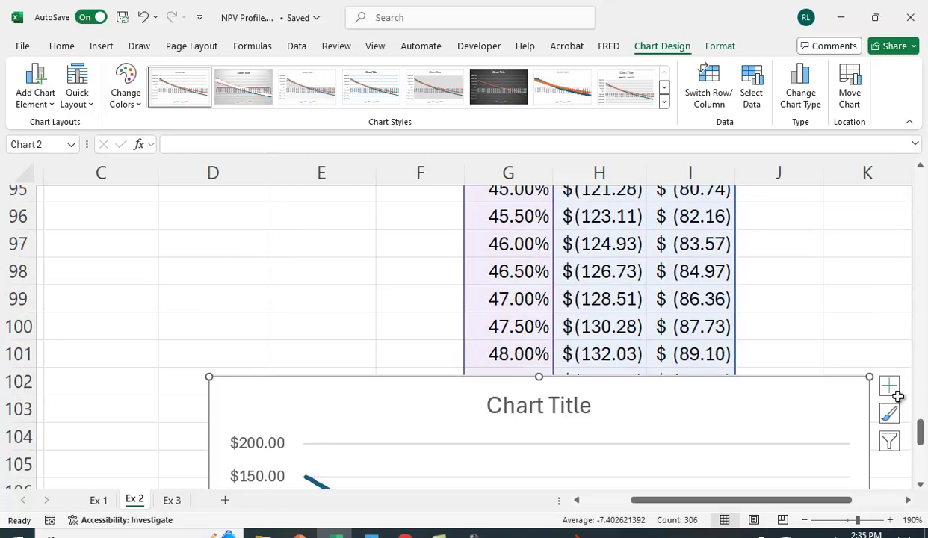
left_click_drag(920, 430, 907, 186)
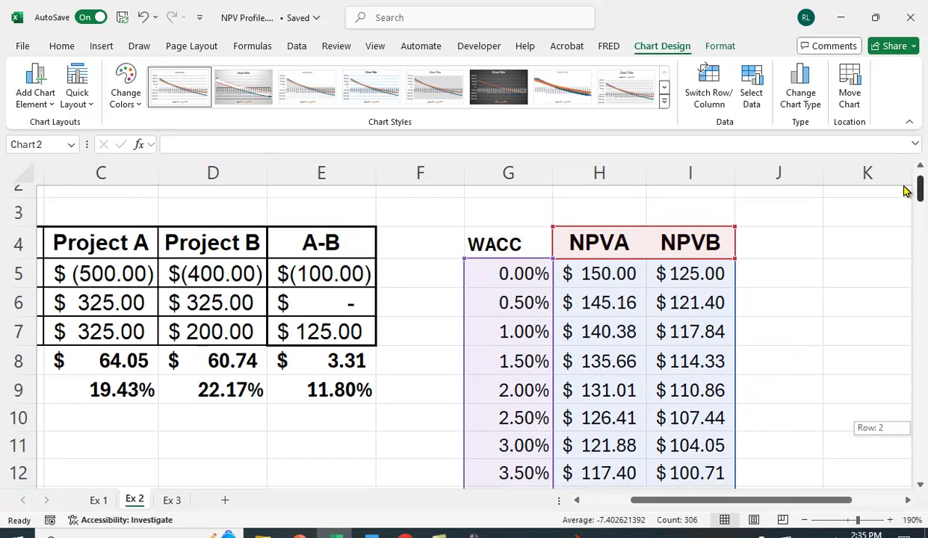
scroll(882, 207, "down", 1)
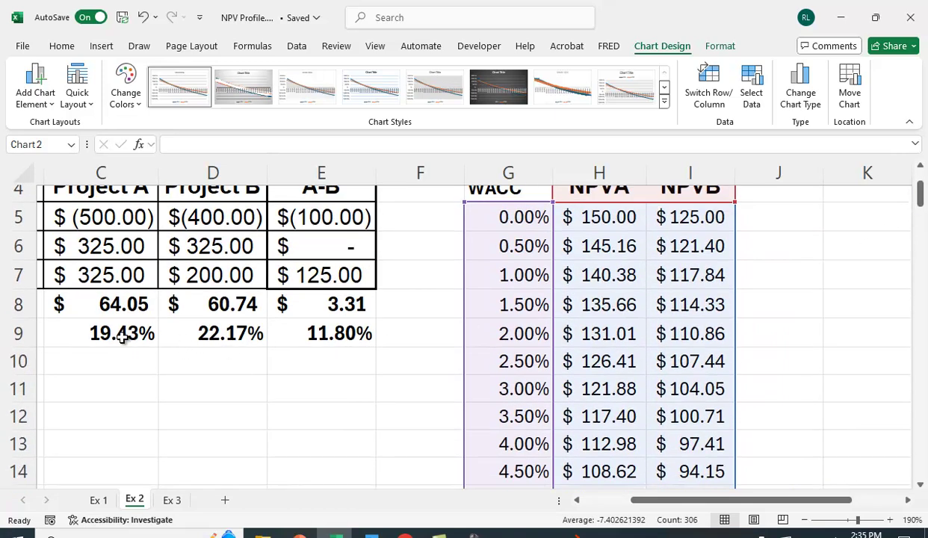
scroll(180, 338, "up", 1)
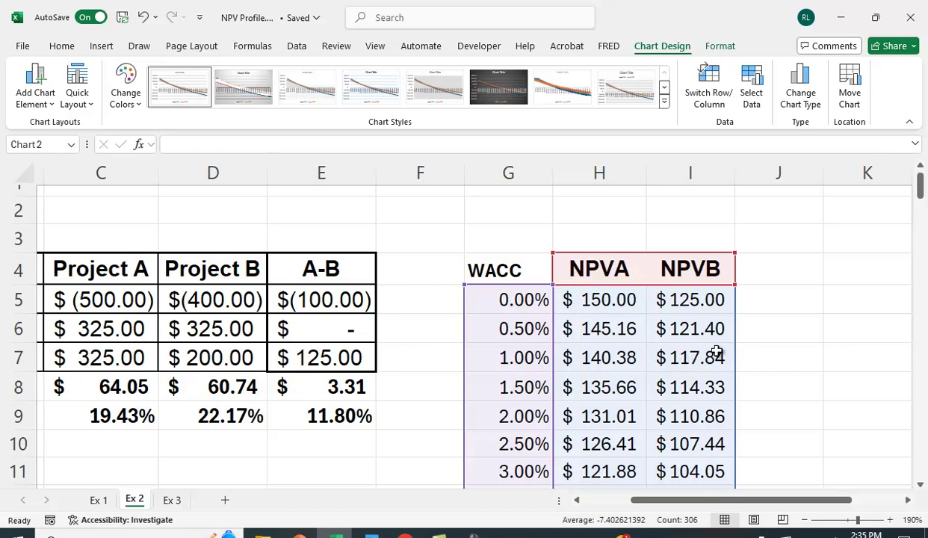
left_click_drag(920, 186, 920, 252)
left_click_drag(921, 250, 920, 249)
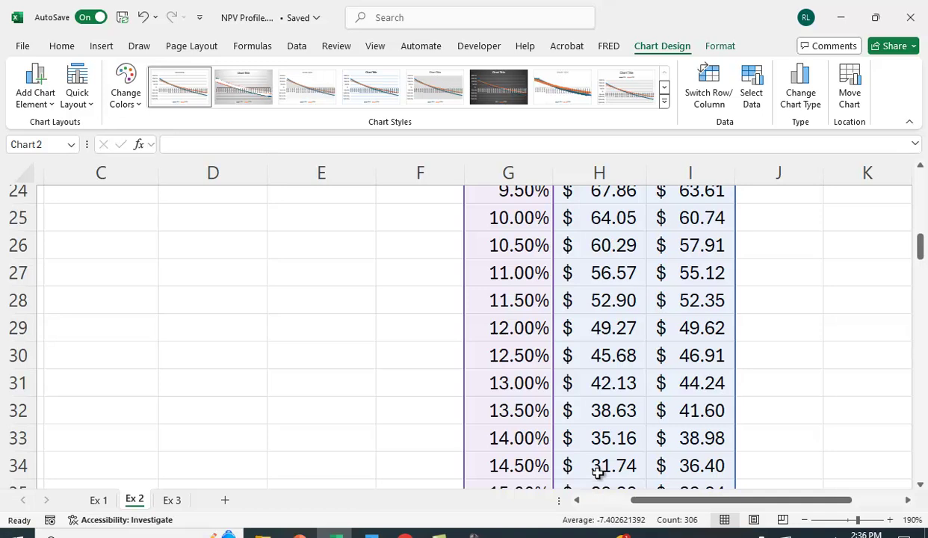
left_click(713, 440)
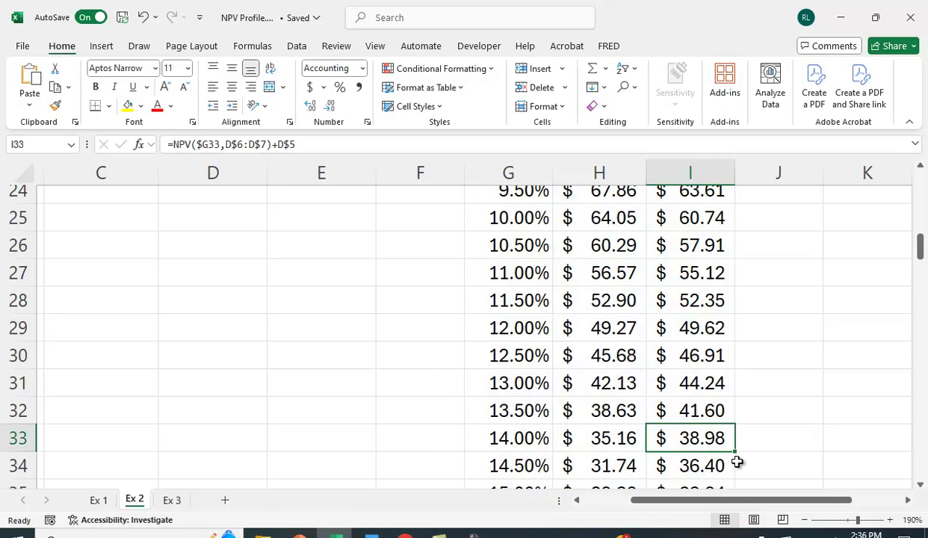
left_click(602, 434)
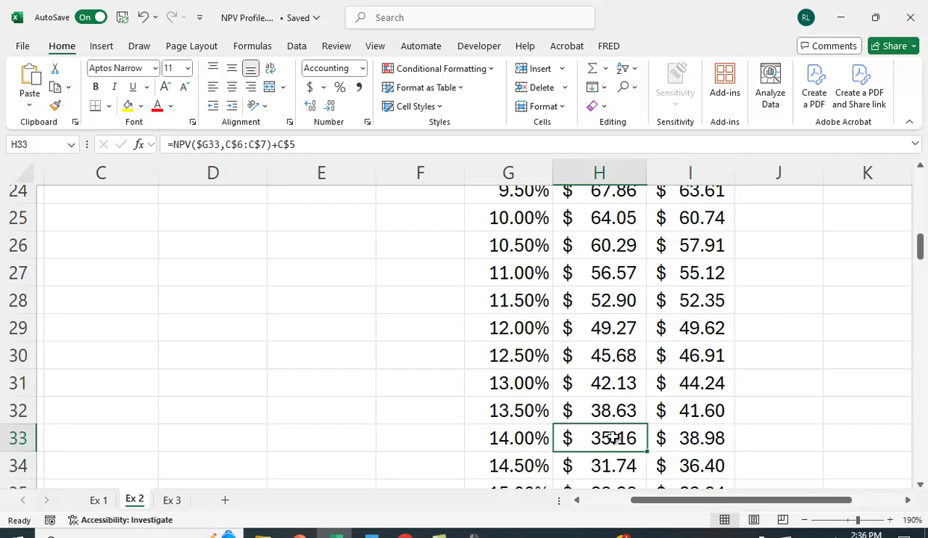
scroll(706, 441, "up", 3)
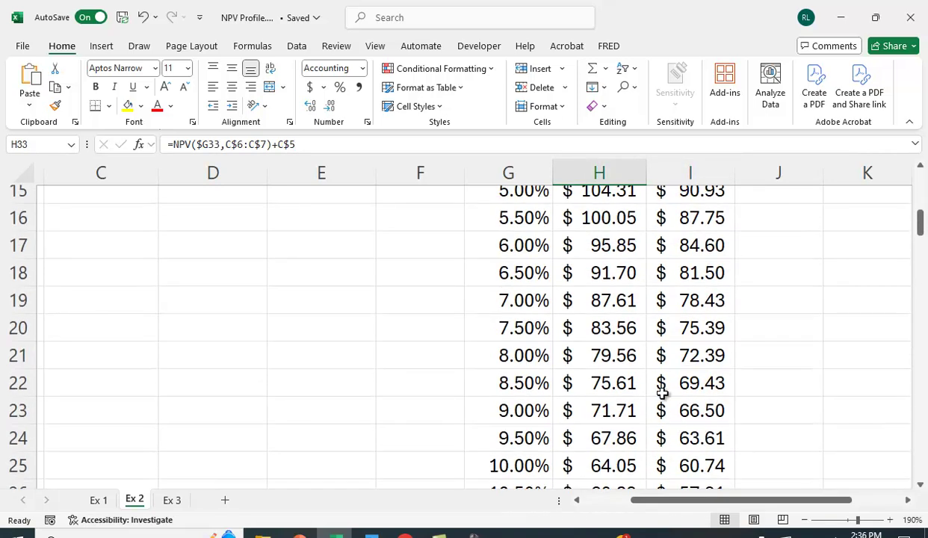
left_click(614, 357)
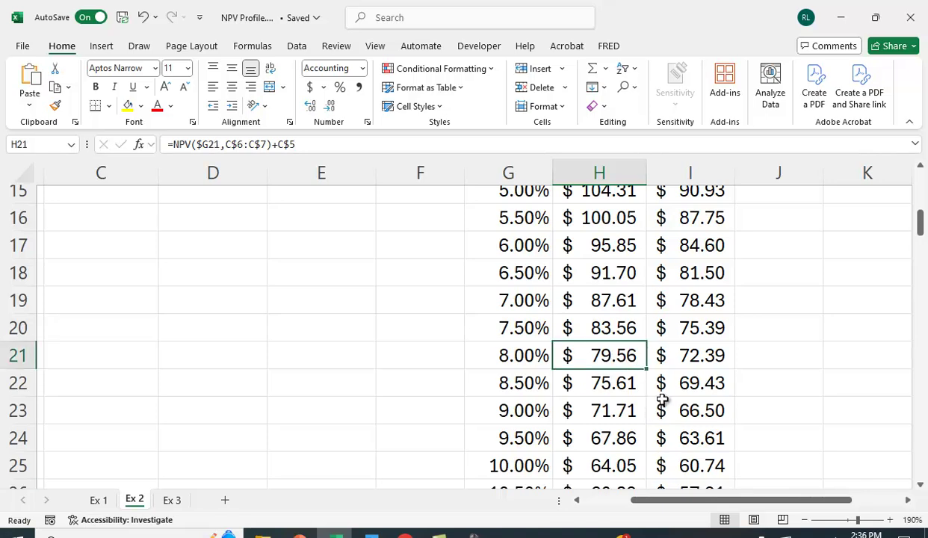
left_click(703, 357)
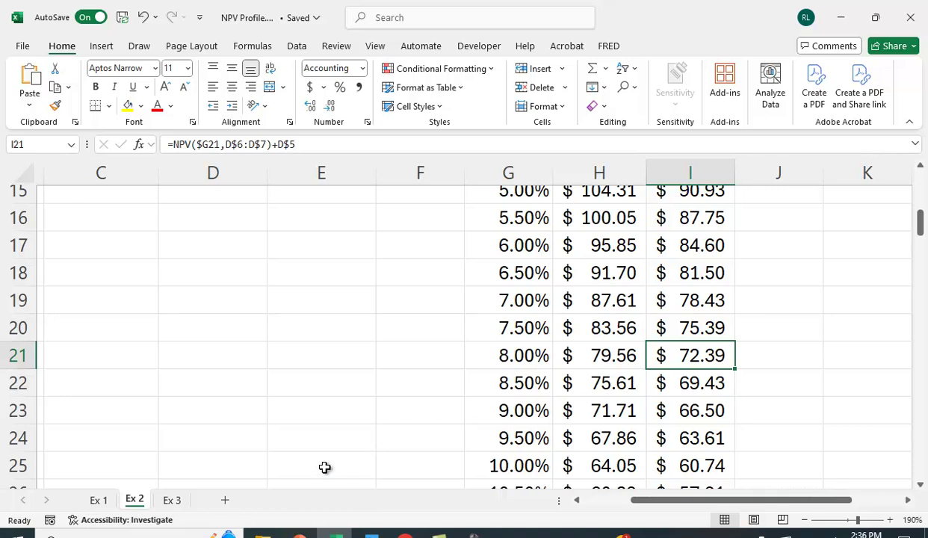
On the Ex 3 sheet, enter the heading NPV in F3 beside WACC and make it bold
left_click(173, 500)
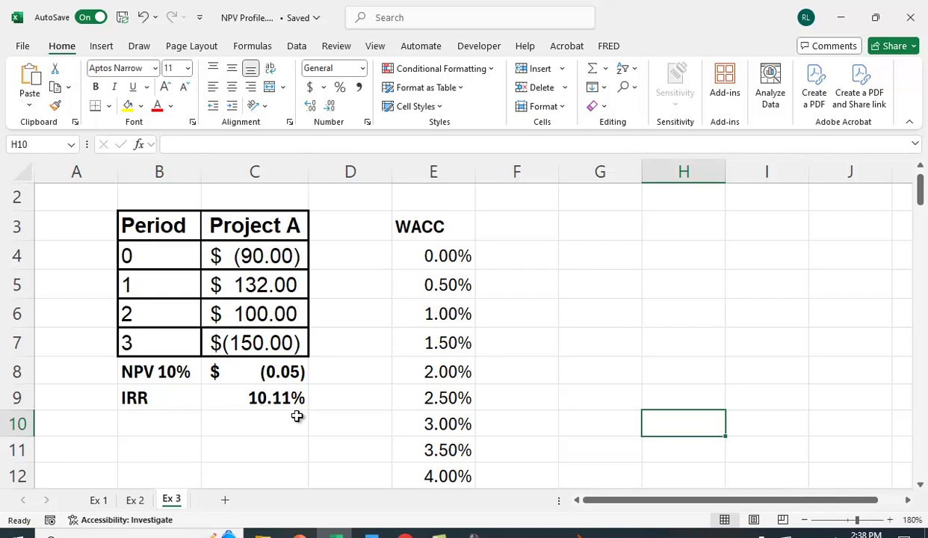
left_click(516, 225)
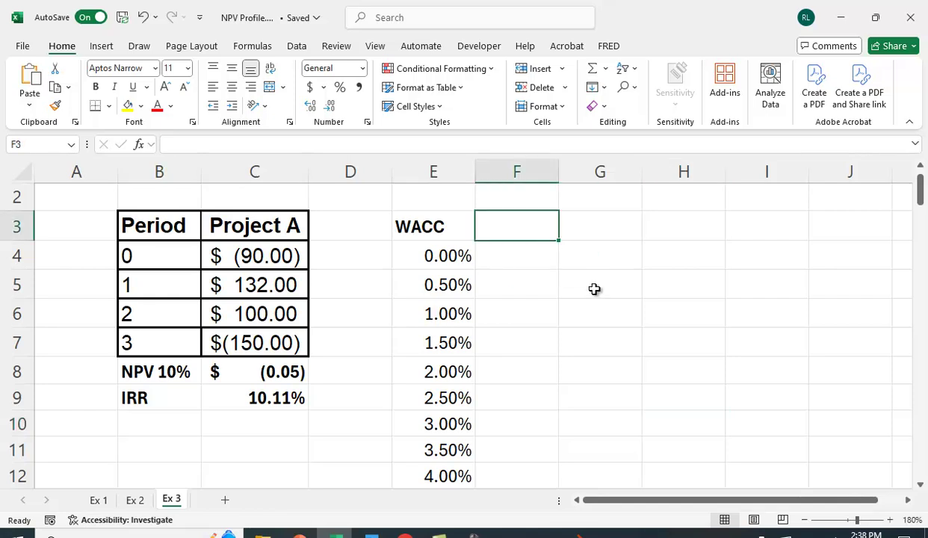
type("NP")
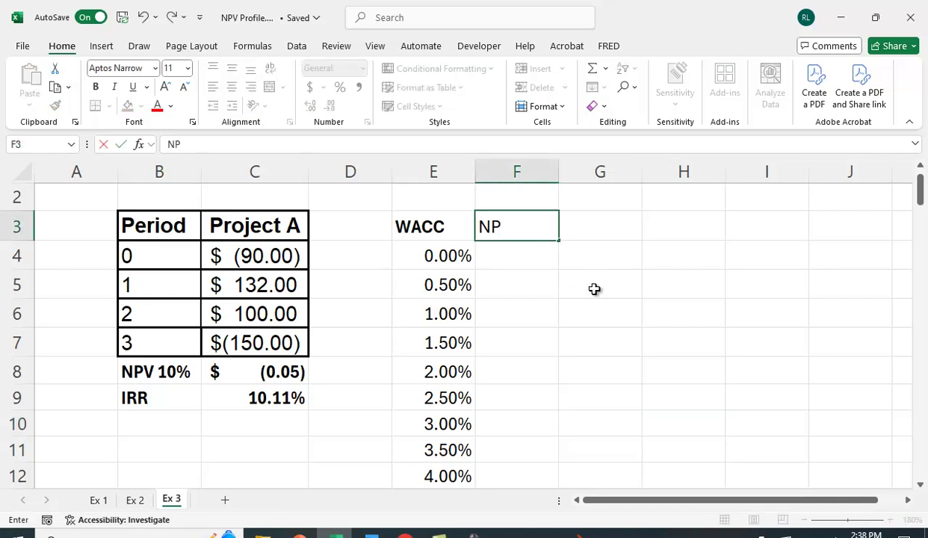
key("Return")
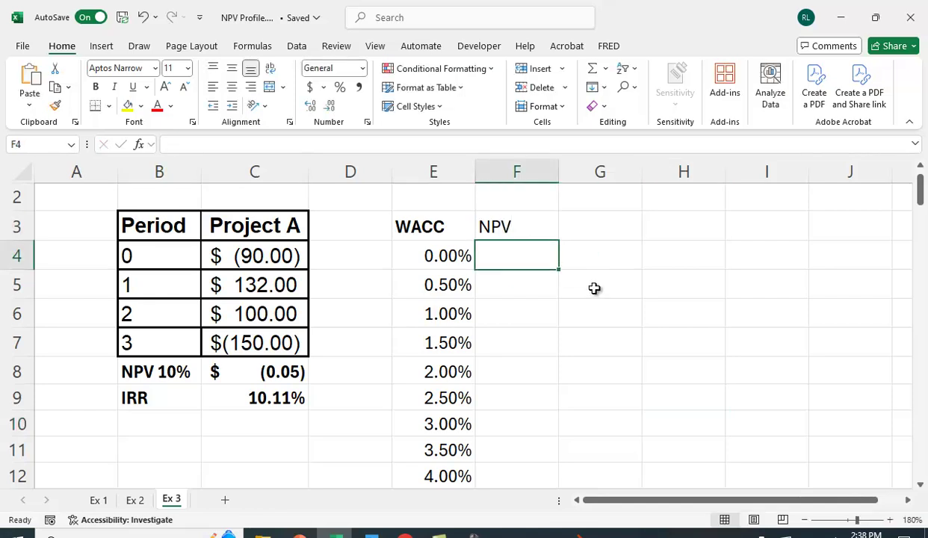
left_click(503, 229)
left_click(98, 87)
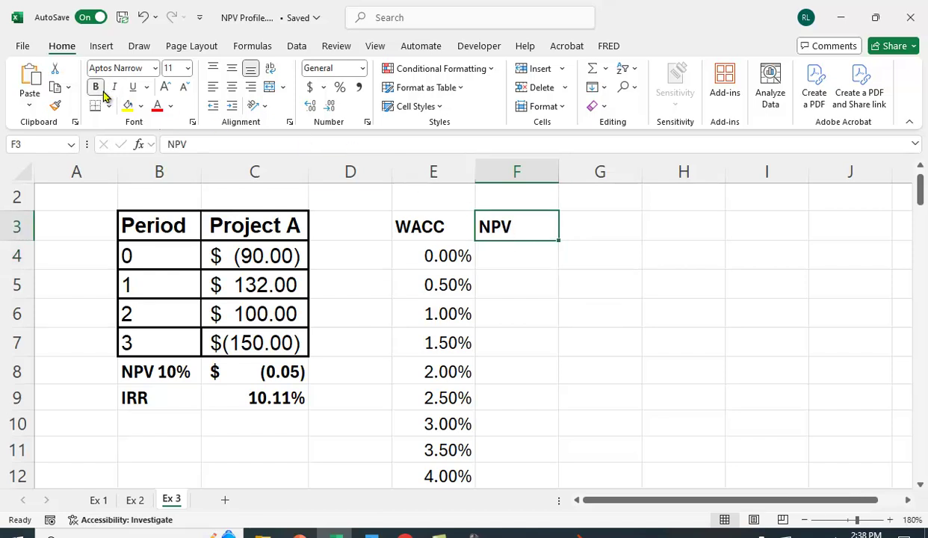
Start an NPV formula in F4 using the WACC in E4 as the rate and C5:C7 as the cash flows
left_click(506, 260)
type("=")
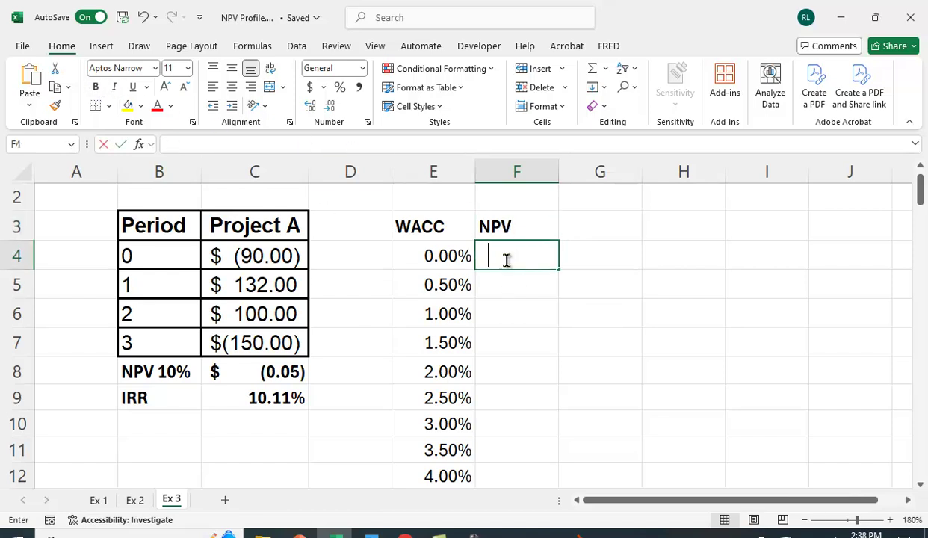
type("npv(")
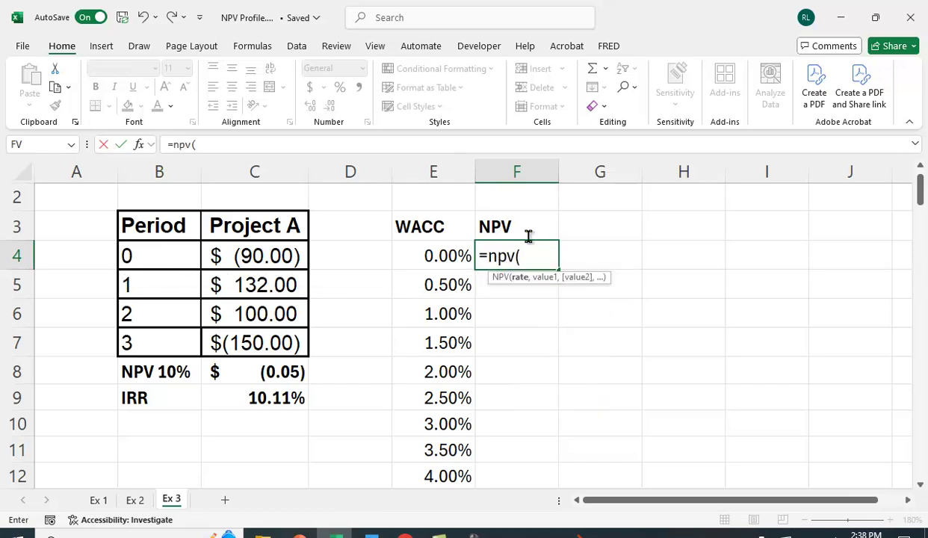
left_click(447, 255)
type(",")
left_click_drag(267, 288, 263, 340)
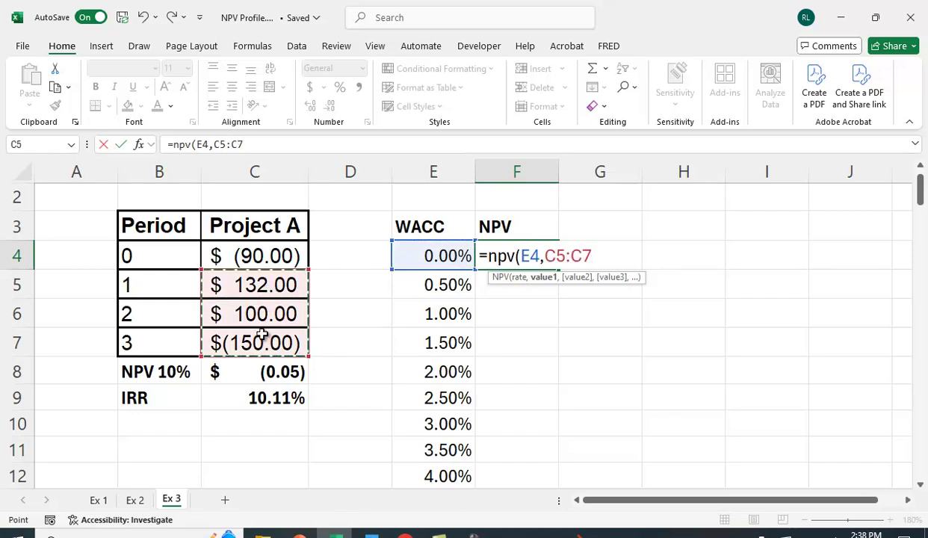
scroll(262, 334, "up", 1)
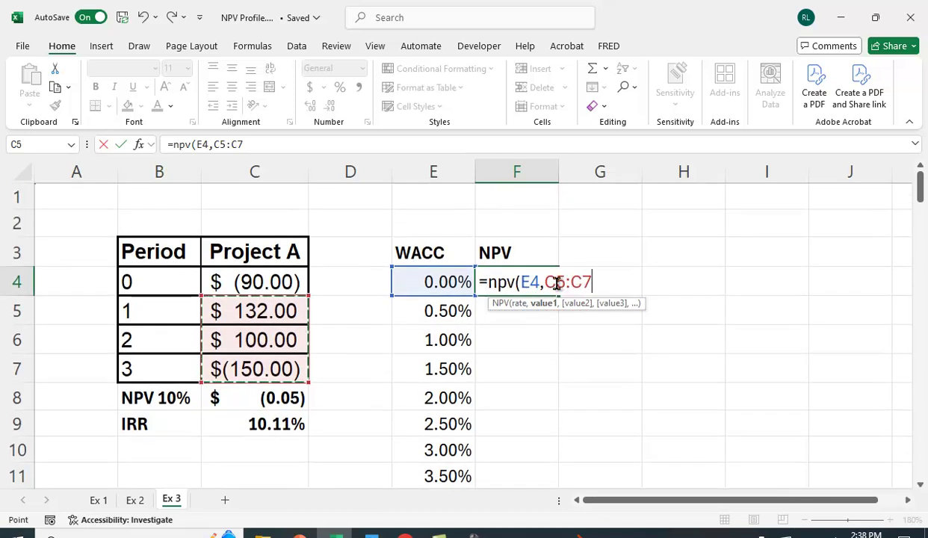
Lock the rows of the cash-flow range in the F4 formula so it reads C$5:C$7
left_click(559, 283)
type("$")
left_click(594, 282)
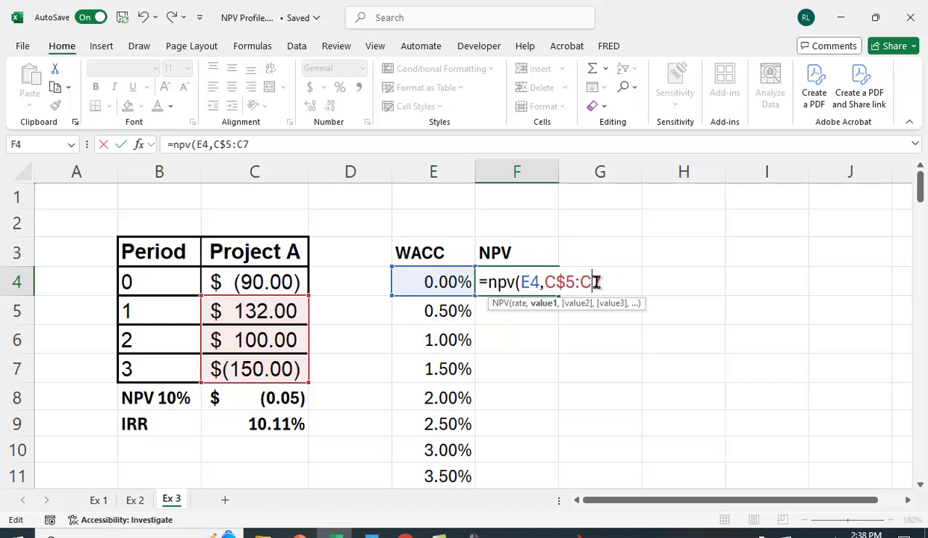
type("R")
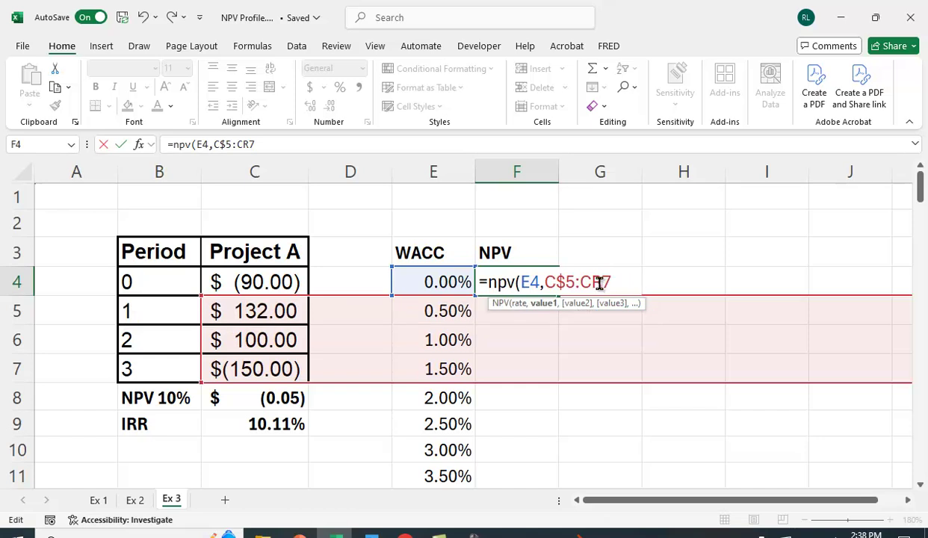
key("BackSpace")
type("R")
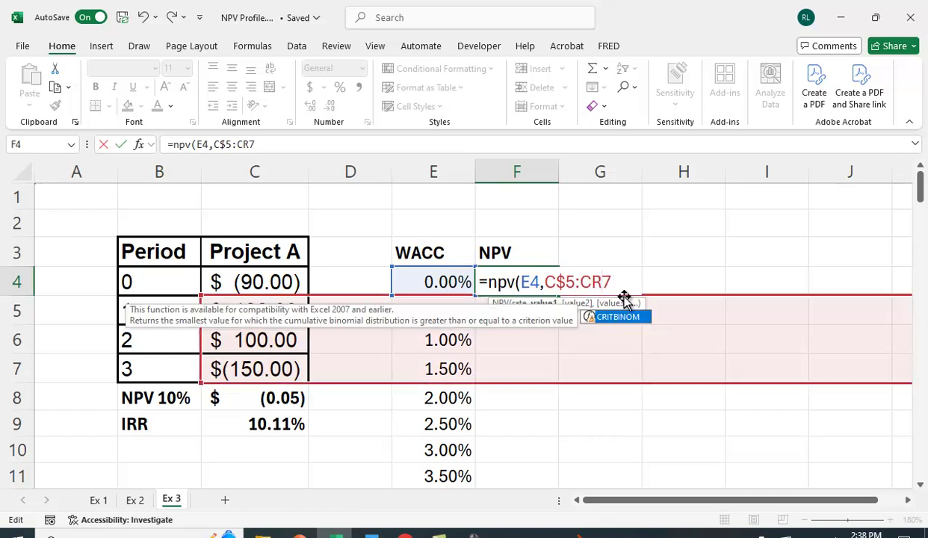
key("BackSpace")
type("$7")
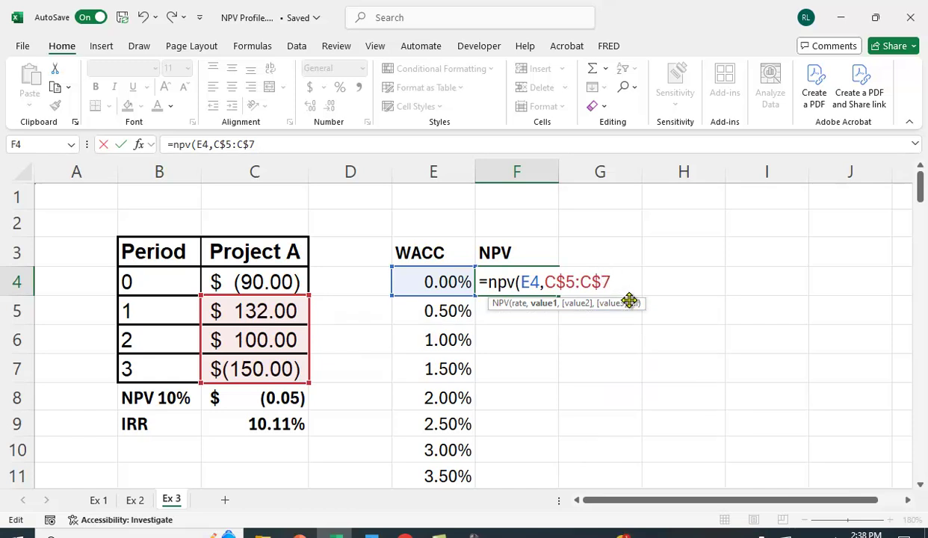
Complete the F4 formula by adding the period 0 cash flow as +C$4 after the NPV function
type(")+")
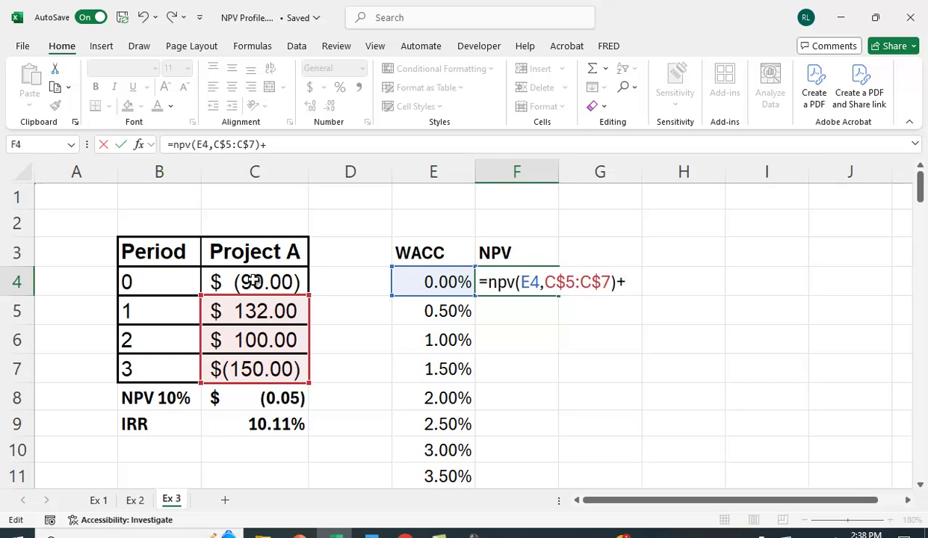
left_click(275, 282)
left_click(634, 282)
type("$4")
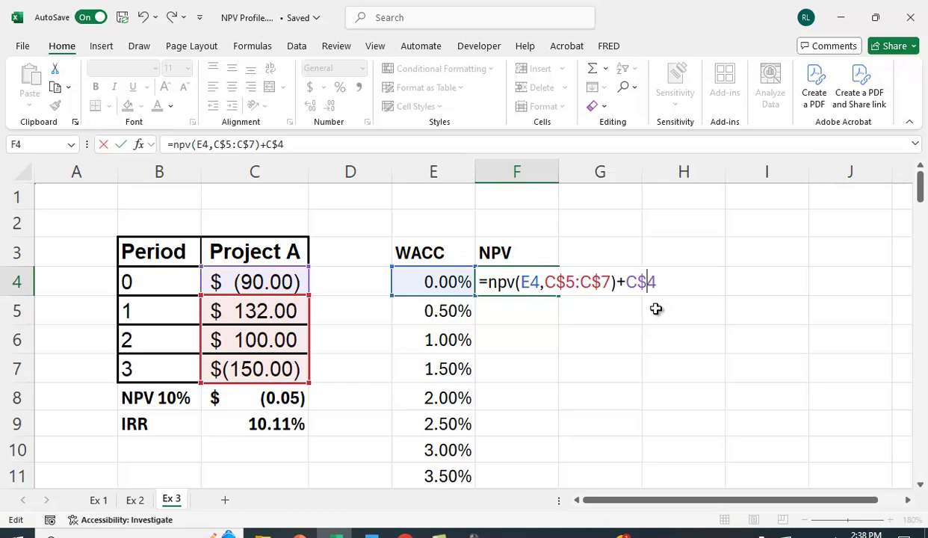
key("Return")
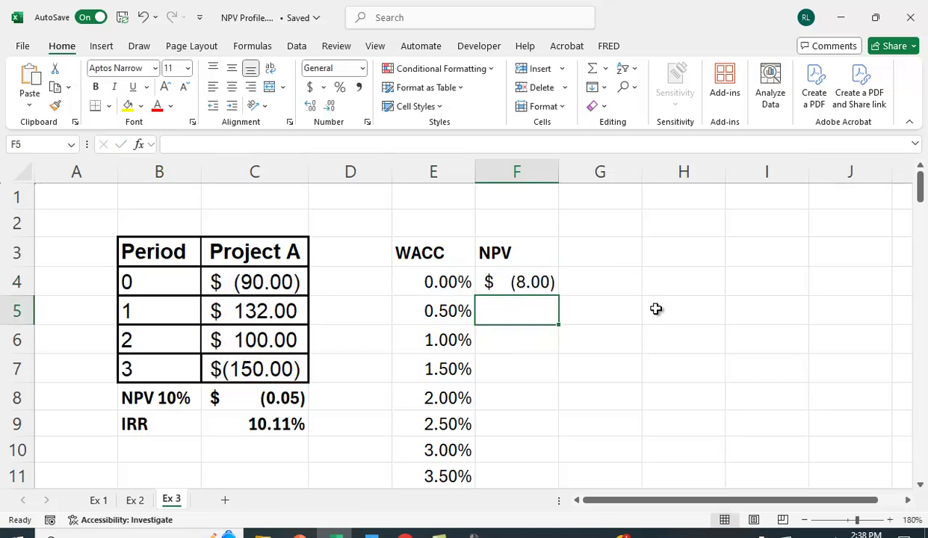
Fill the F4 NPV formula down column F to row 104, alongside every WACC rate, and look through the results
left_click(525, 288)
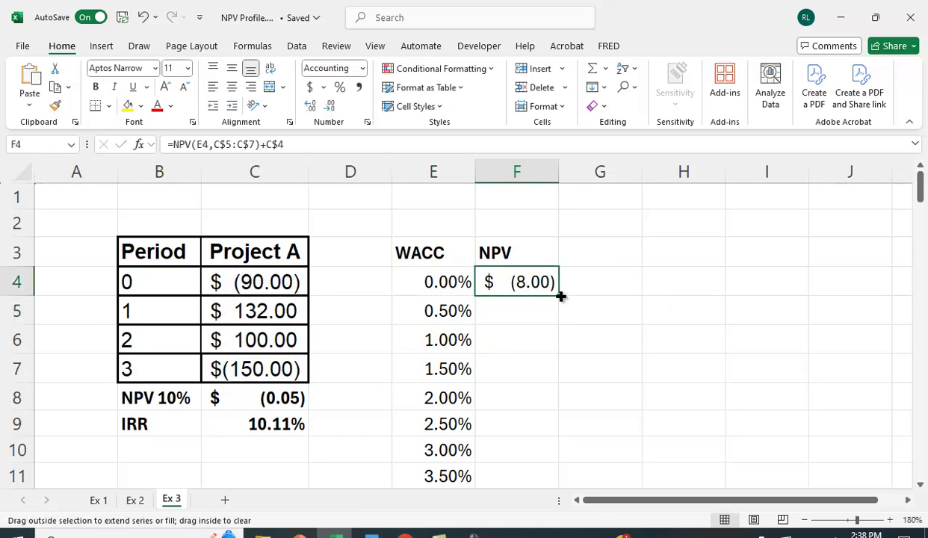
double_click(559, 297)
scroll(594, 314, "down", 3)
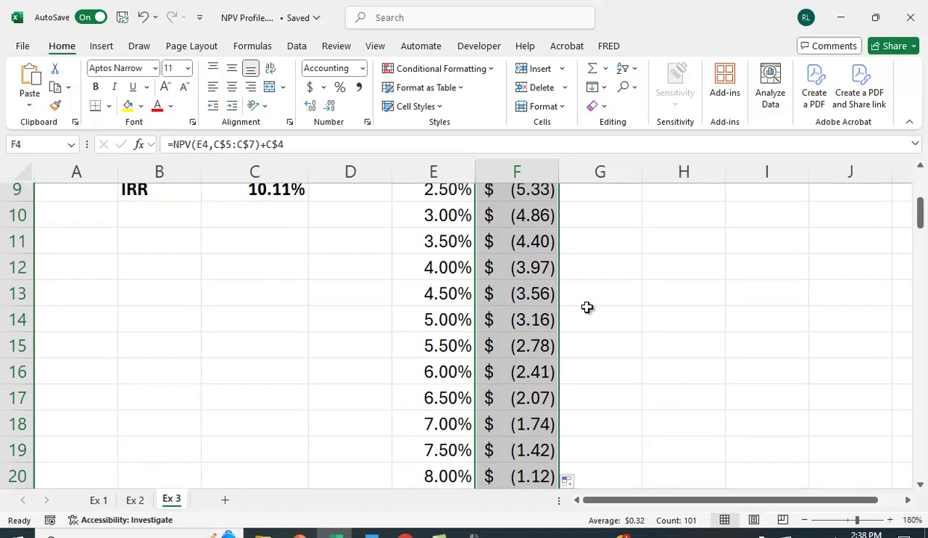
scroll(538, 262, "down", 5)
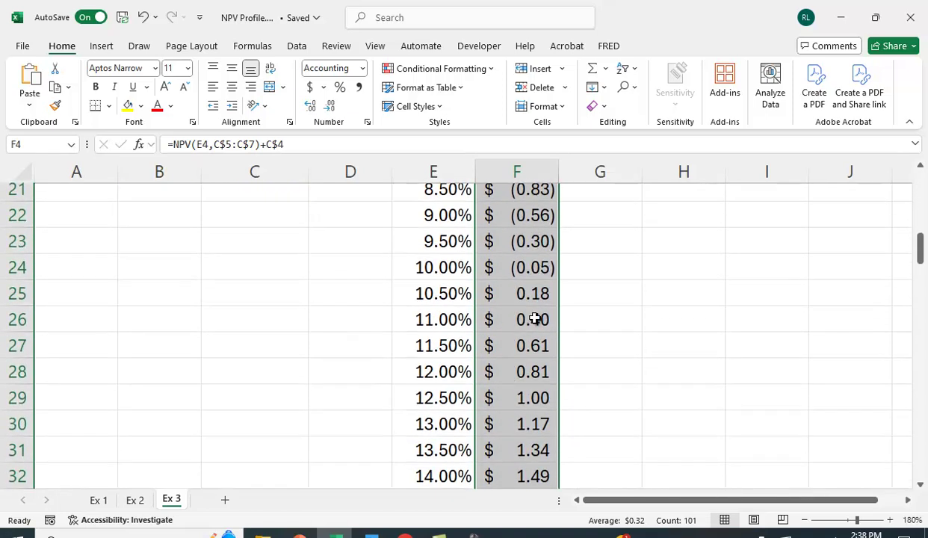
scroll(533, 319, "down", 14)
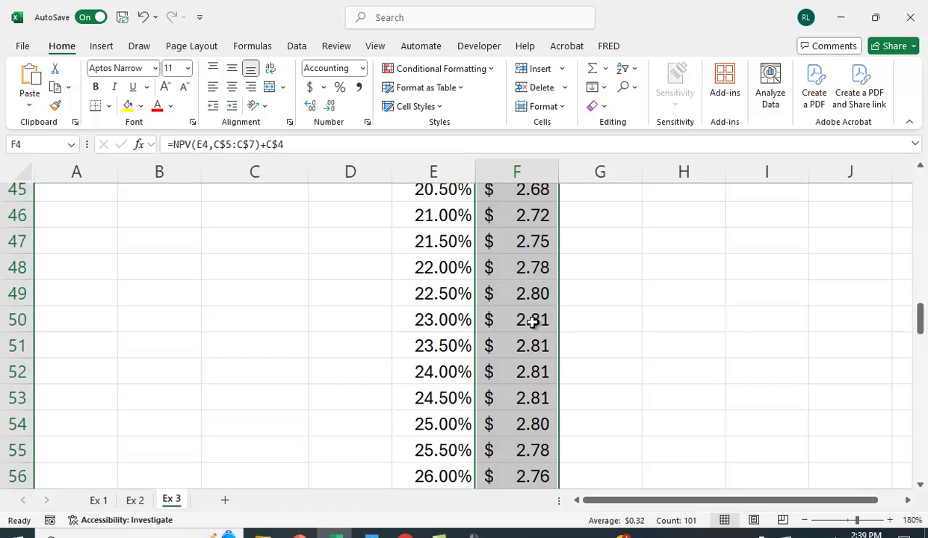
scroll(530, 322, "down", 12)
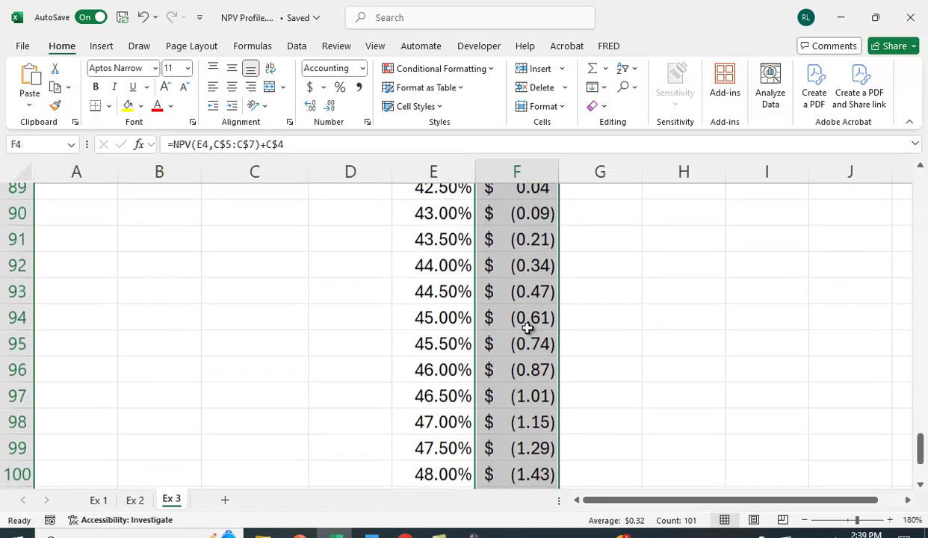
scroll(529, 328, "up", 20)
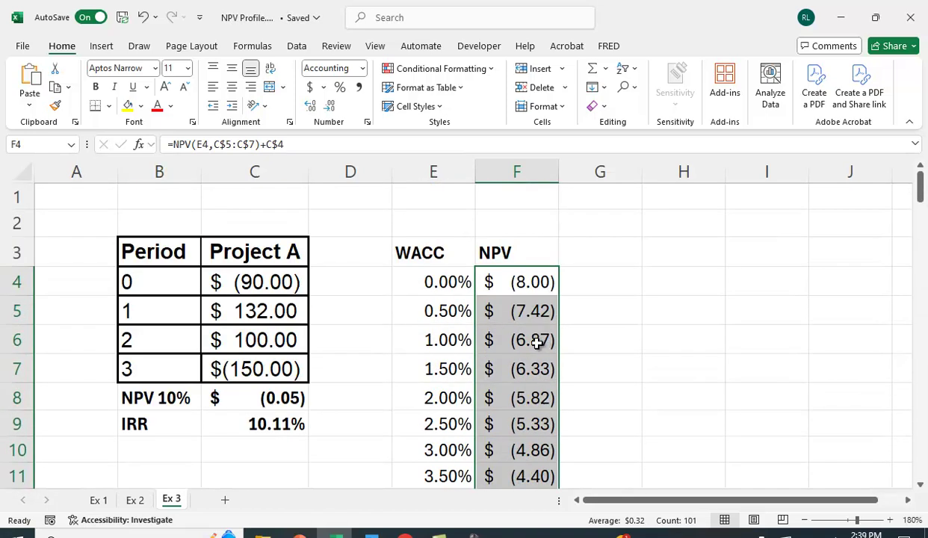
Insert the recommended line chart from the WACC and NPV data in E3:F104
left_click_drag(424, 254, 426, 406)
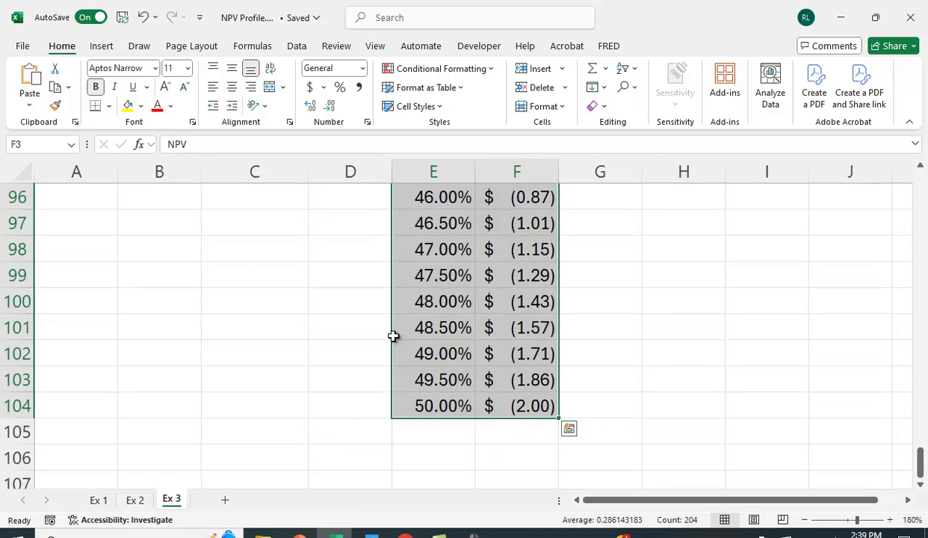
left_click(104, 48)
left_click(299, 93)
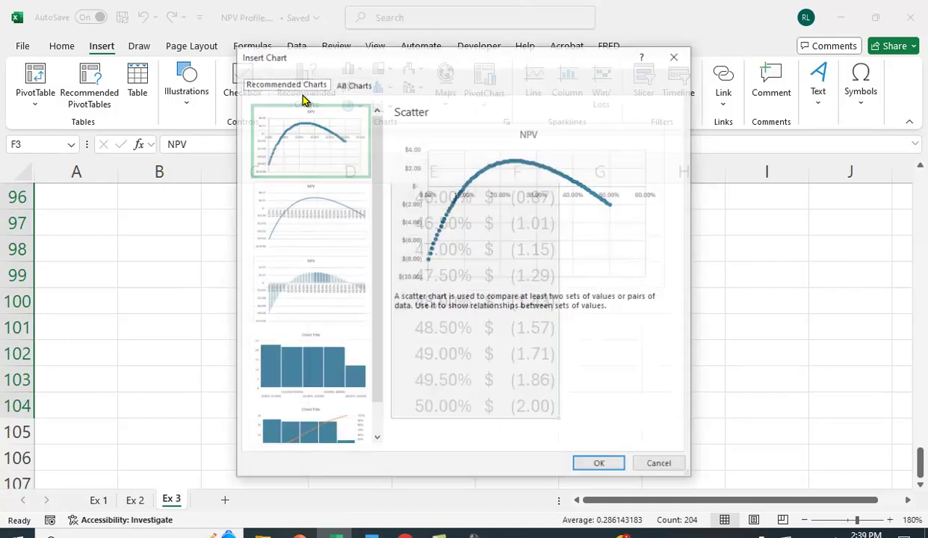
left_click(313, 225)
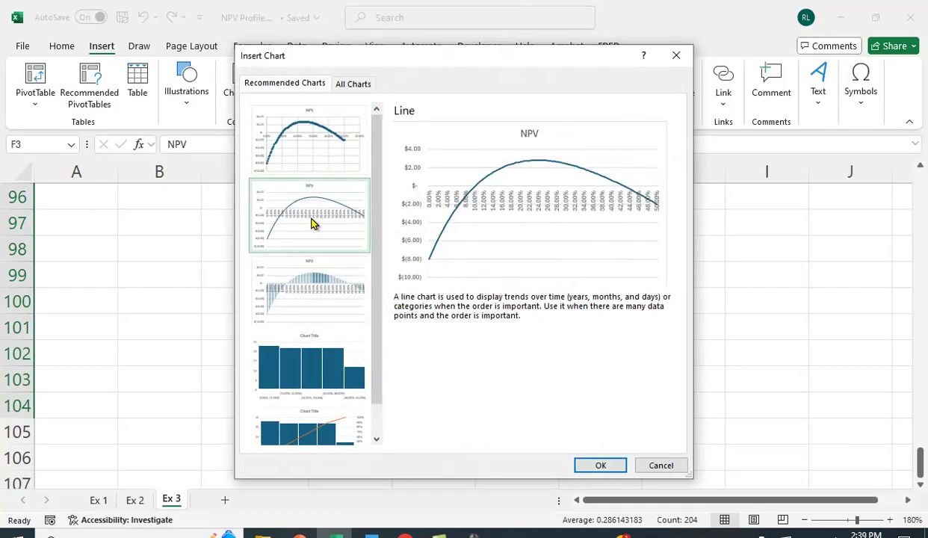
left_click(598, 465)
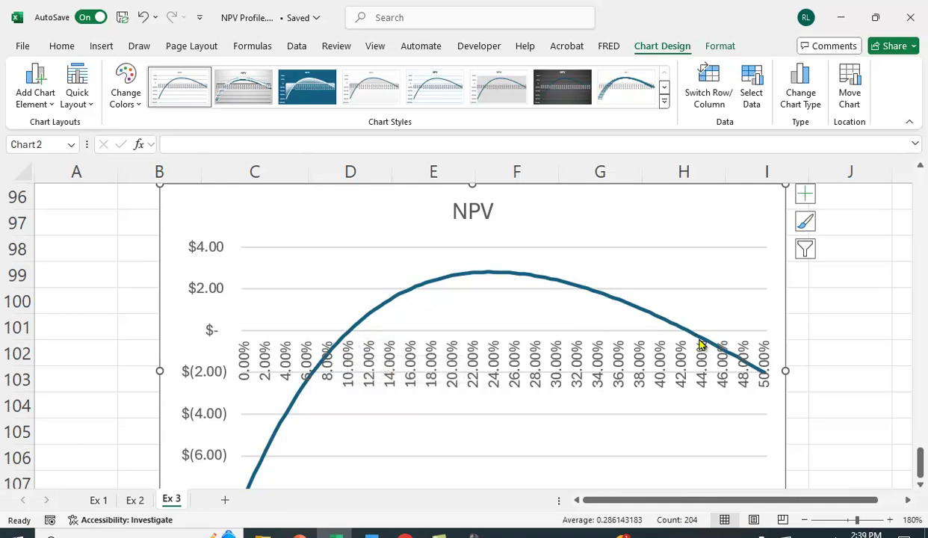
Examine where the Ex 3 NPV curve crosses the zero line, and return to the start of the WACC table
mouse_move(689, 340)
scroll(869, 407, "up", 20)
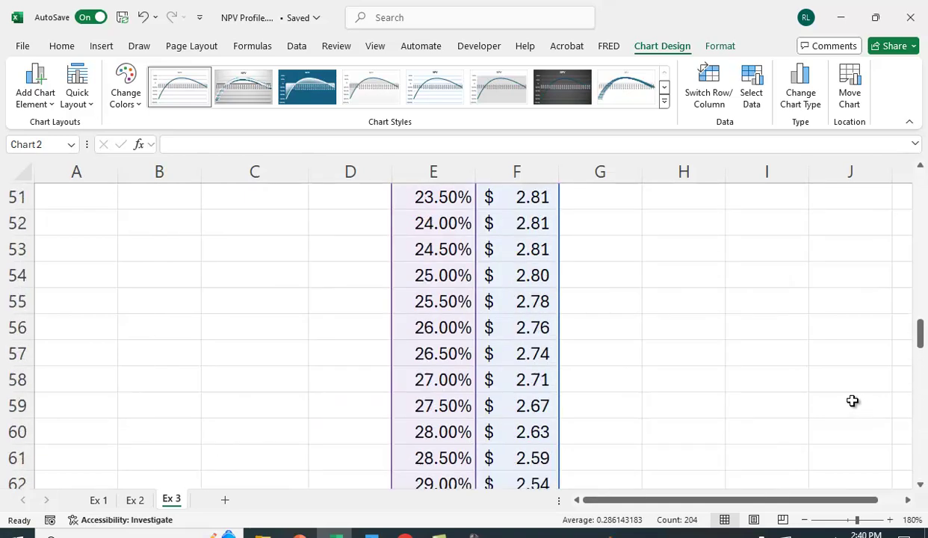
scroll(838, 390, "up", 9)
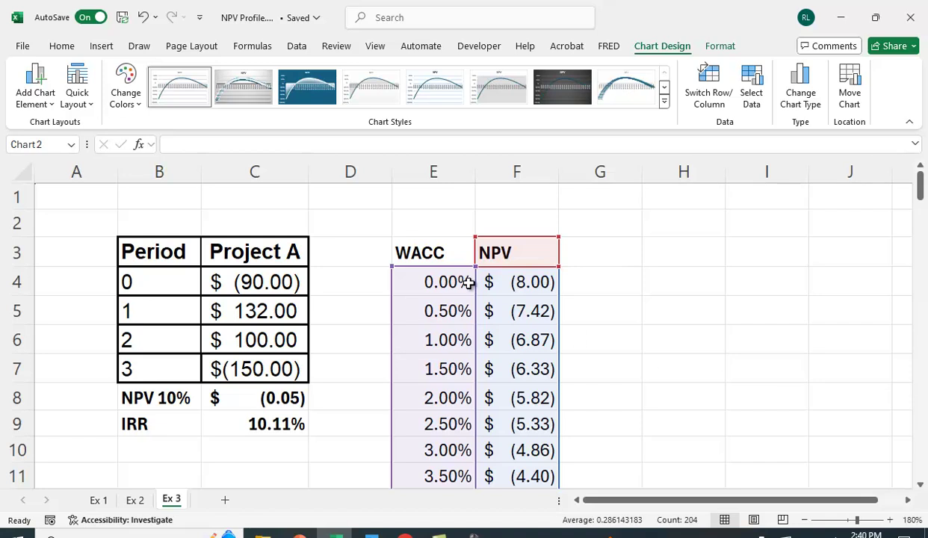
left_click(457, 281)
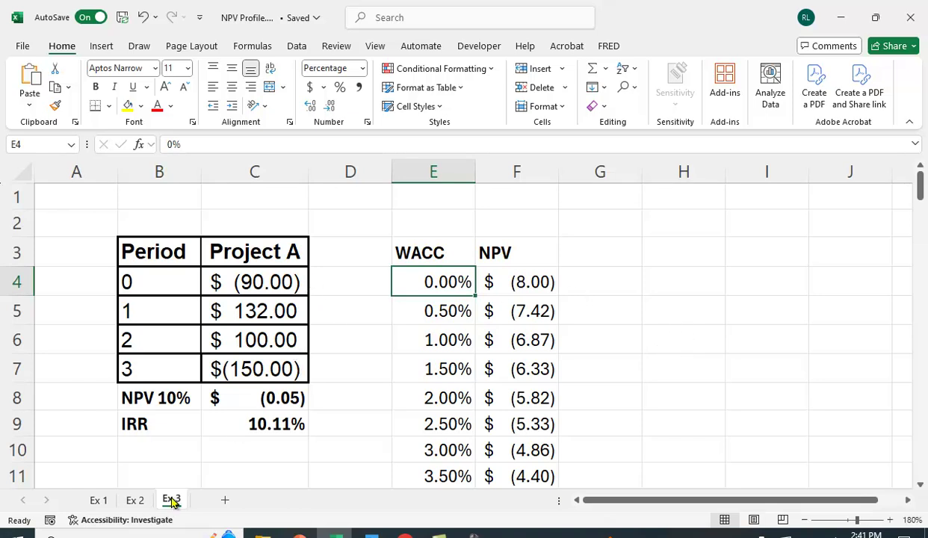
Review the cash flows, NPVs and IRRs of Project A, Project B and A-B on the Ex 2 sheet
left_click(134, 500)
scroll(328, 451, "up", 5)
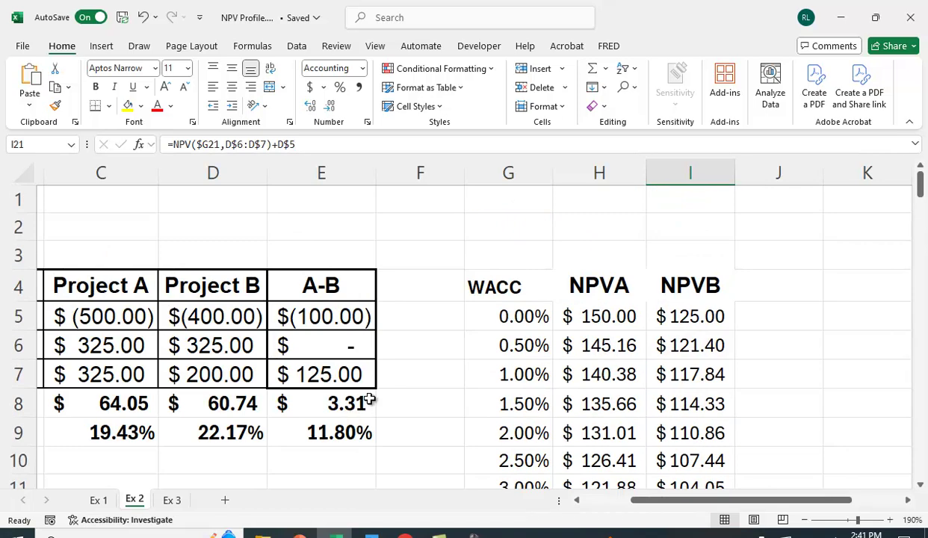
scroll(360, 387, "left", 2)
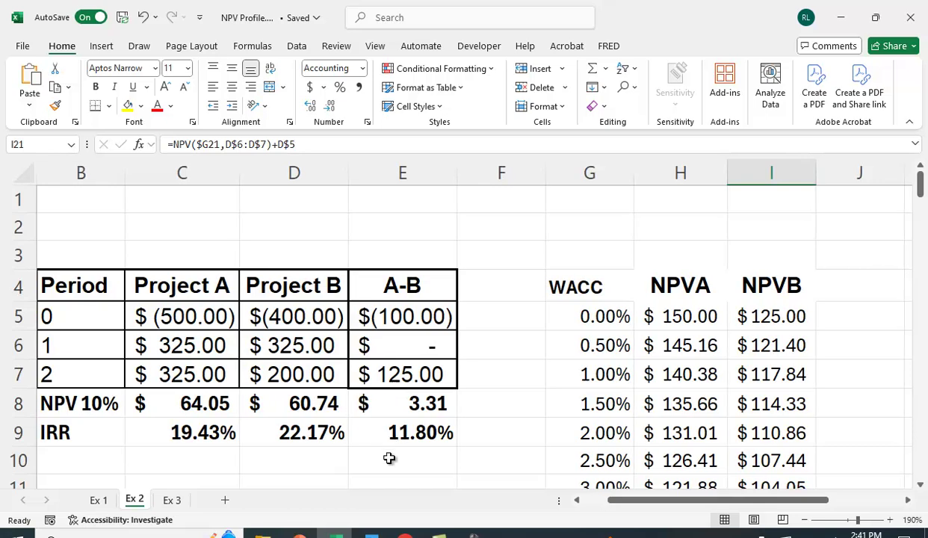
On the Ex 1 sheet, check where the NPV chart crosses zero and compare it with the IRR in row 10
left_click(100, 500)
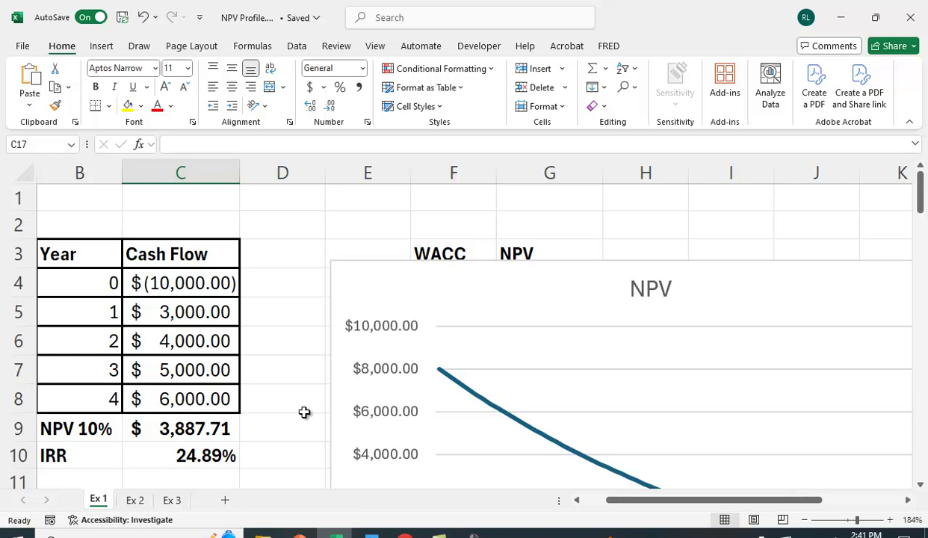
scroll(380, 377, "down", 2)
scroll(607, 446, "down", 1)
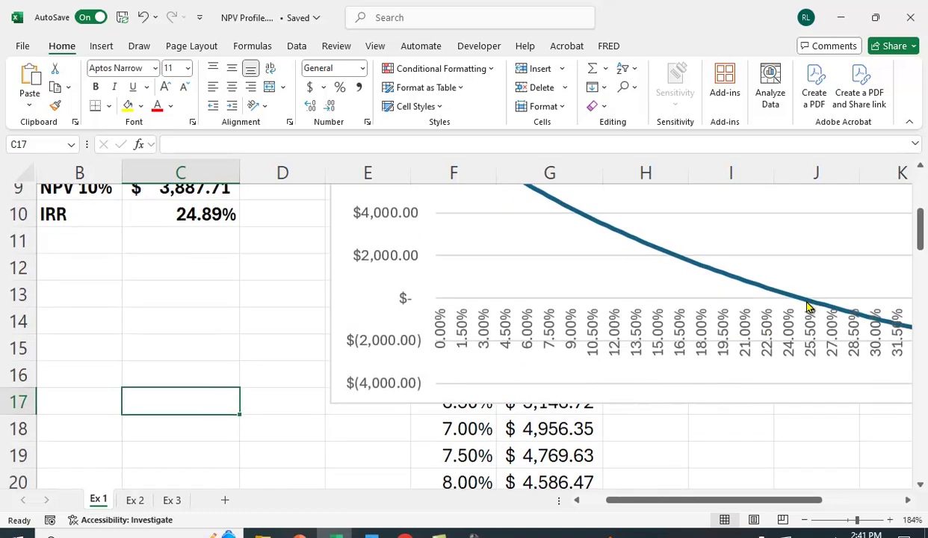
mouse_move(796, 300)
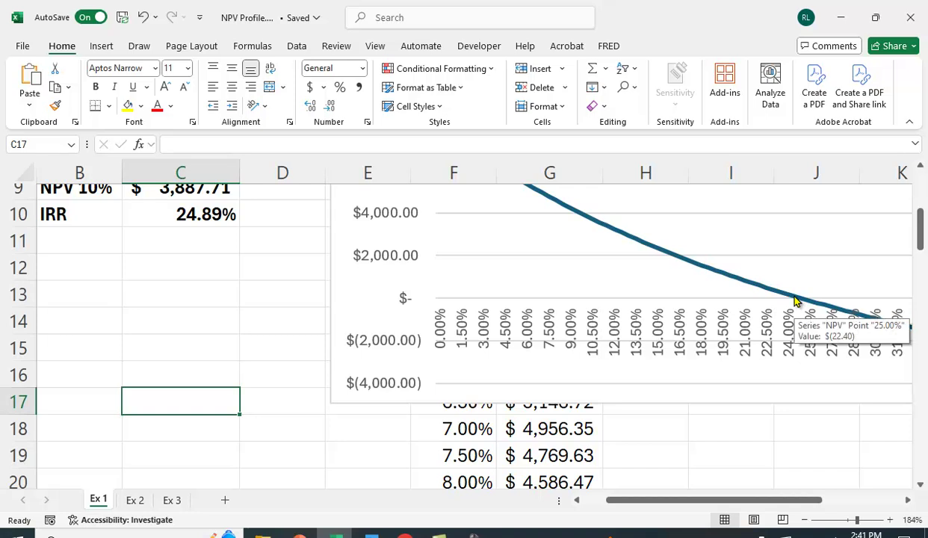
scroll(659, 354, "up", 3)
scroll(601, 372, "down", 1)
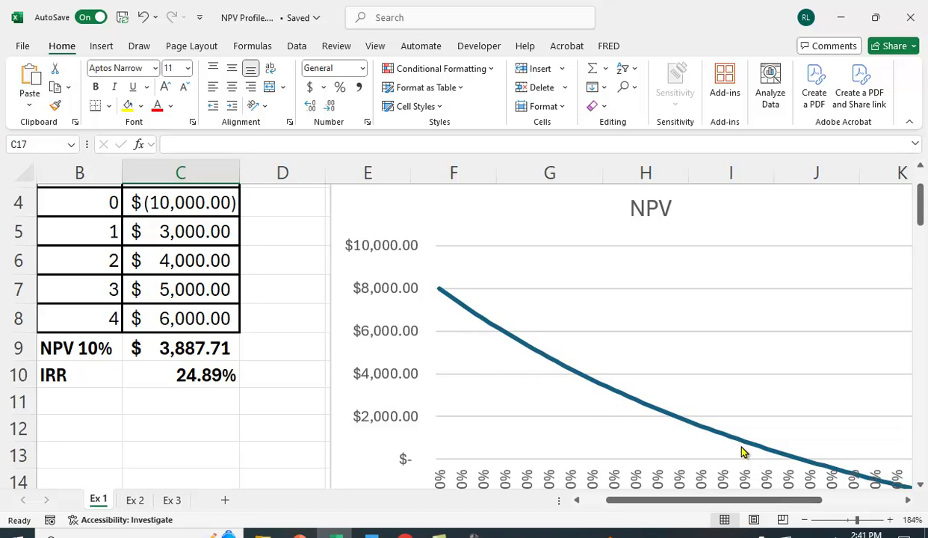
mouse_move(740, 450)
scroll(300, 379, "up", 1)
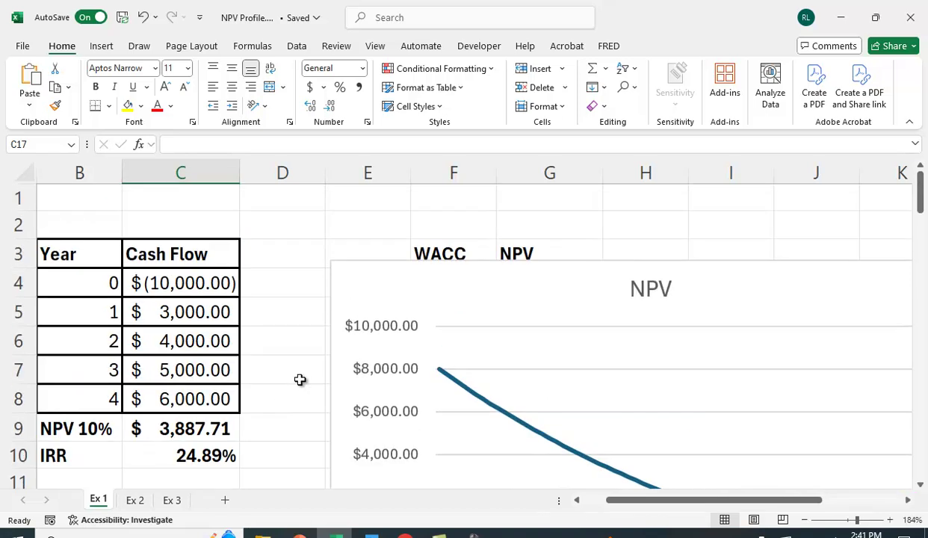